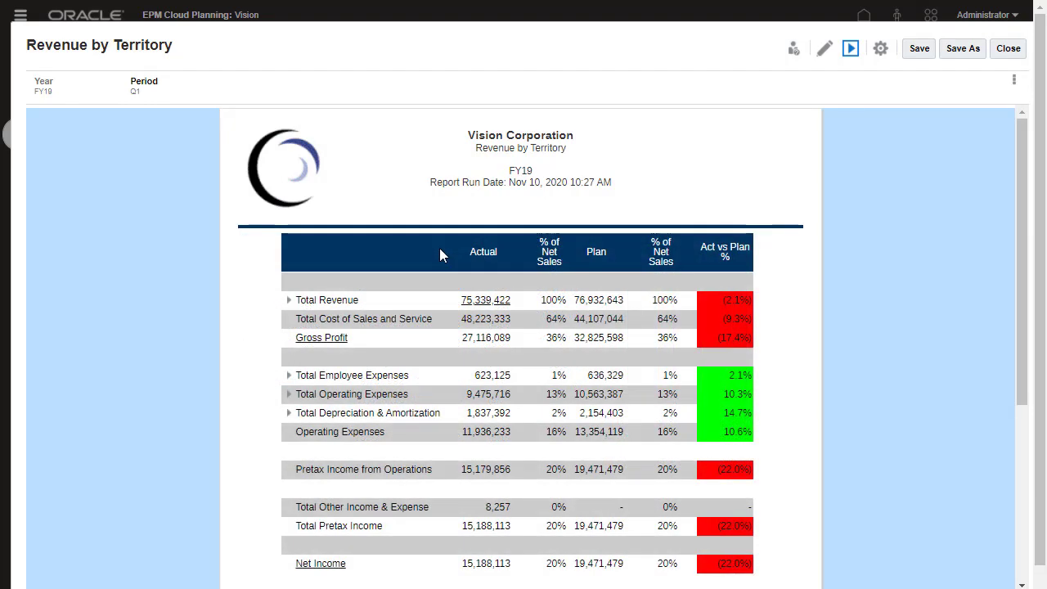
Expand Total Revenue into its revenue lines in the Revenue by Territory preview.
{"action": "left_click", "coordinate": [290, 301]}
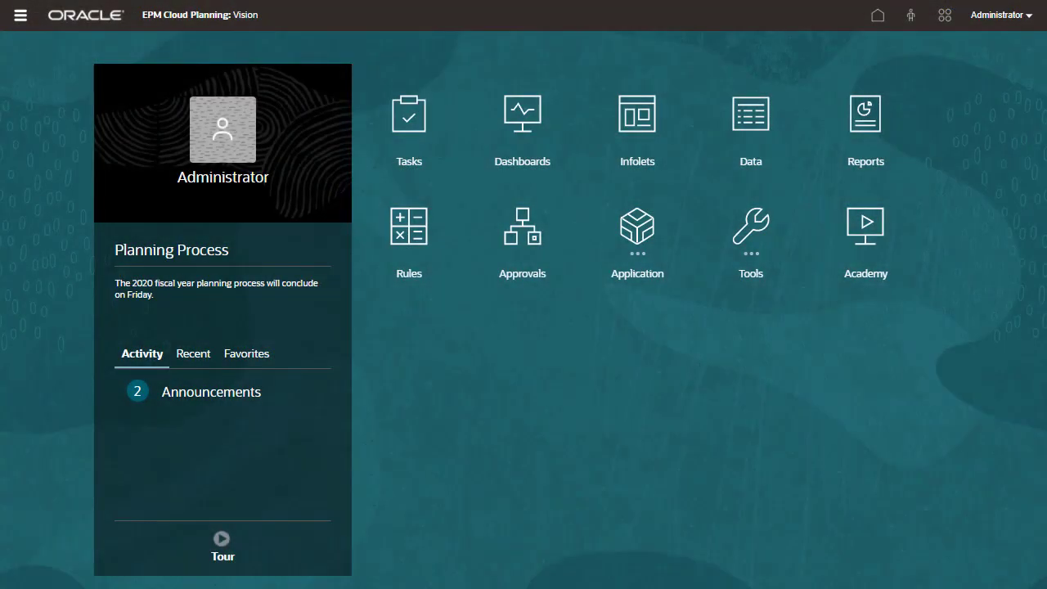
Browse the Reports, Financial Reports and Documents libraries, then bring up the Create choices.
{"action": "left_click", "coordinate": [867, 118]}
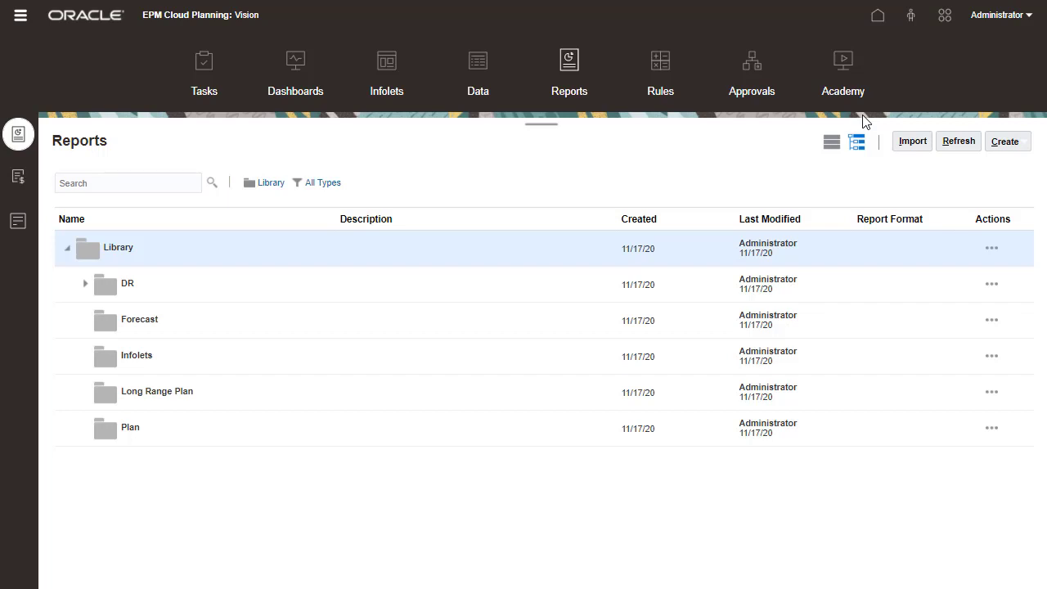
{"action": "left_click", "coordinate": [17, 178]}
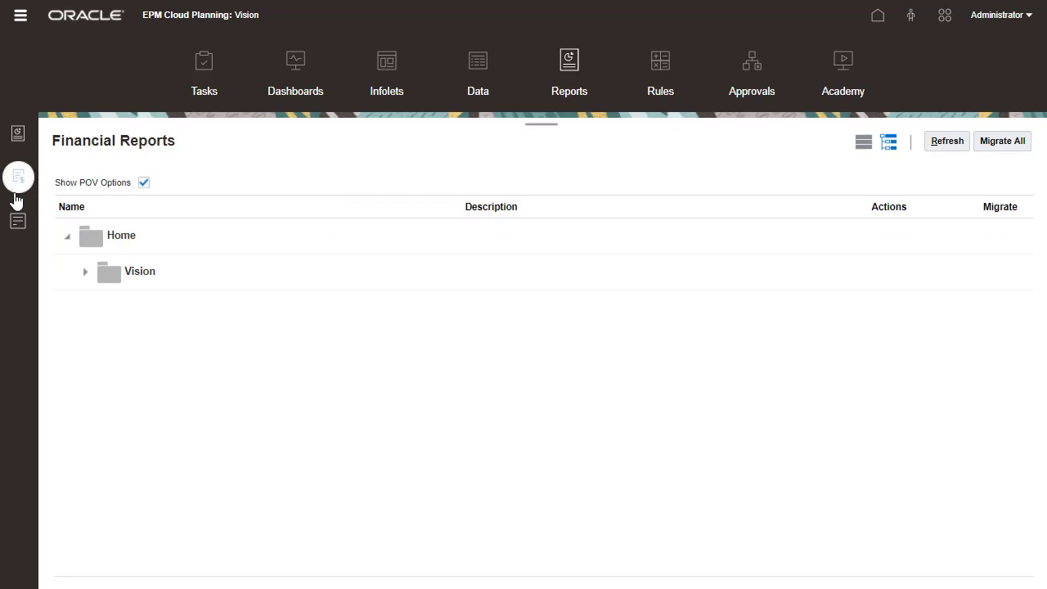
{"action": "left_click", "coordinate": [17, 220]}
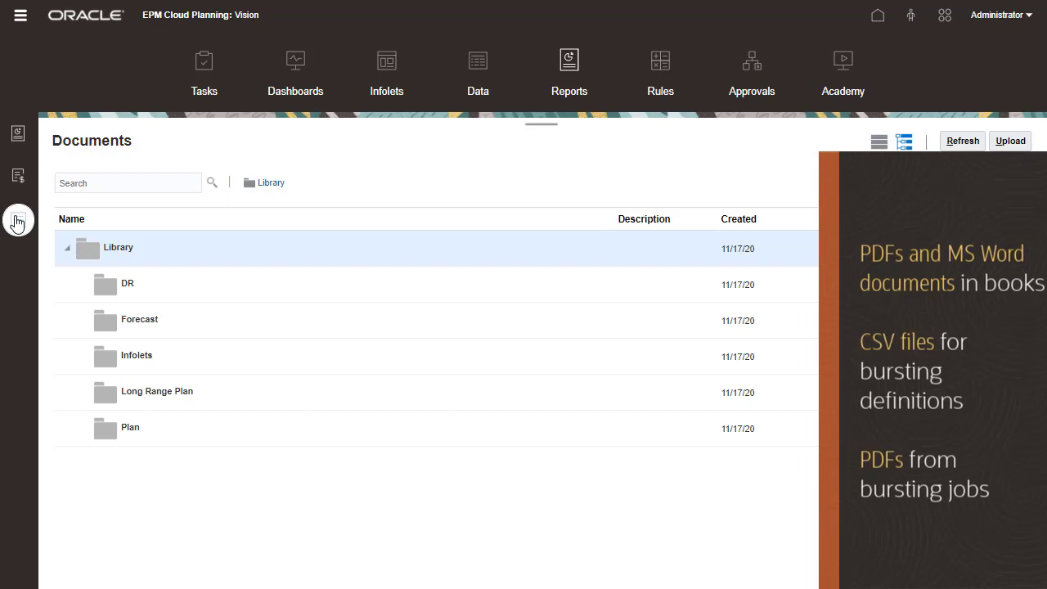
{"action": "left_click", "coordinate": [991, 249]}
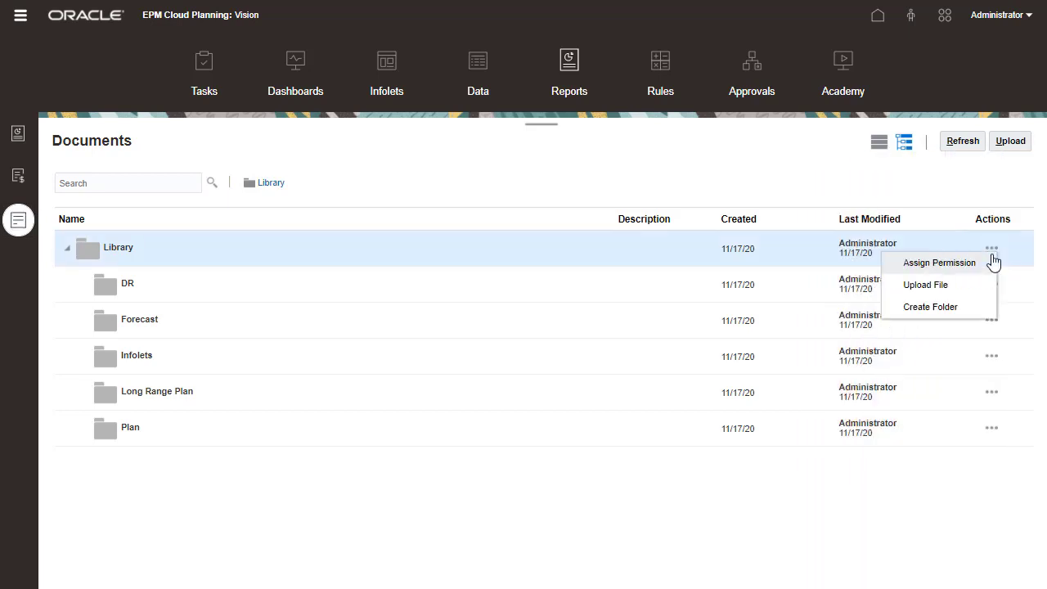
{"action": "left_click", "coordinate": [18, 138]}
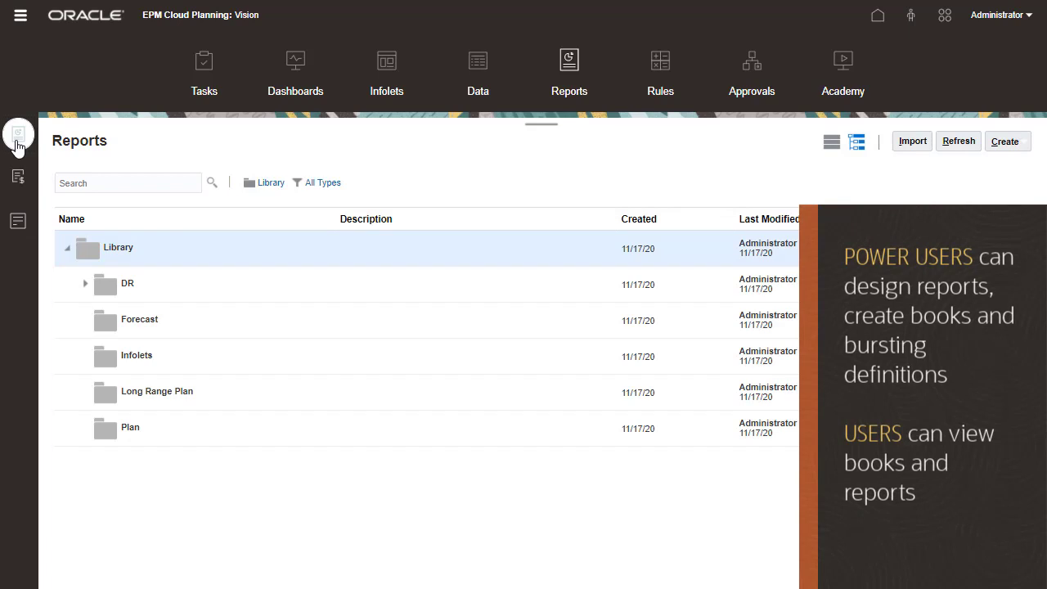
{"action": "left_click", "coordinate": [1003, 143]}
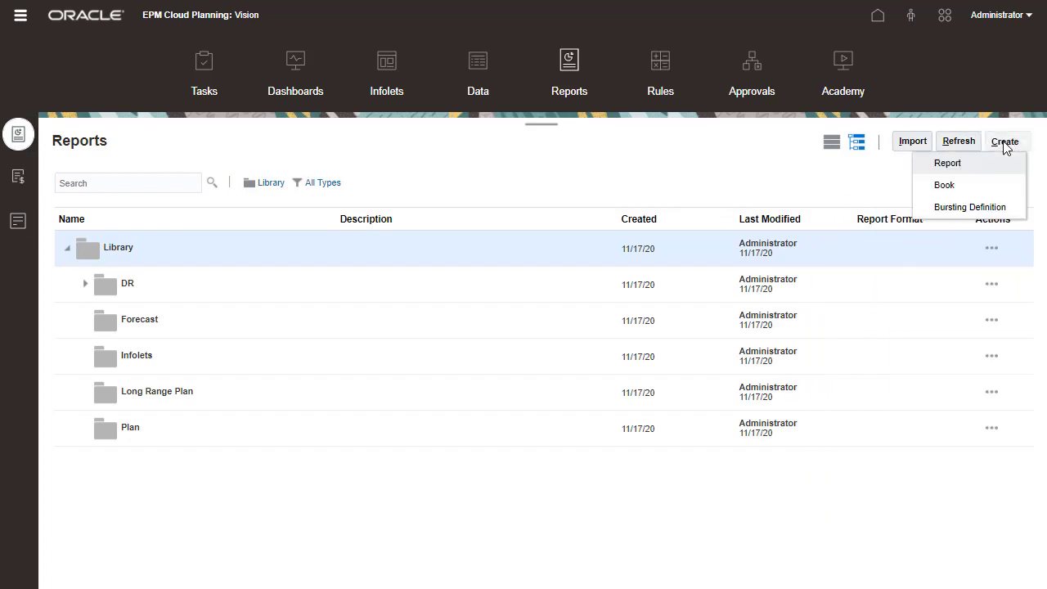
Start a new report and review its insert options and Layout and General properties.
{"action": "left_click", "coordinate": [977, 167]}
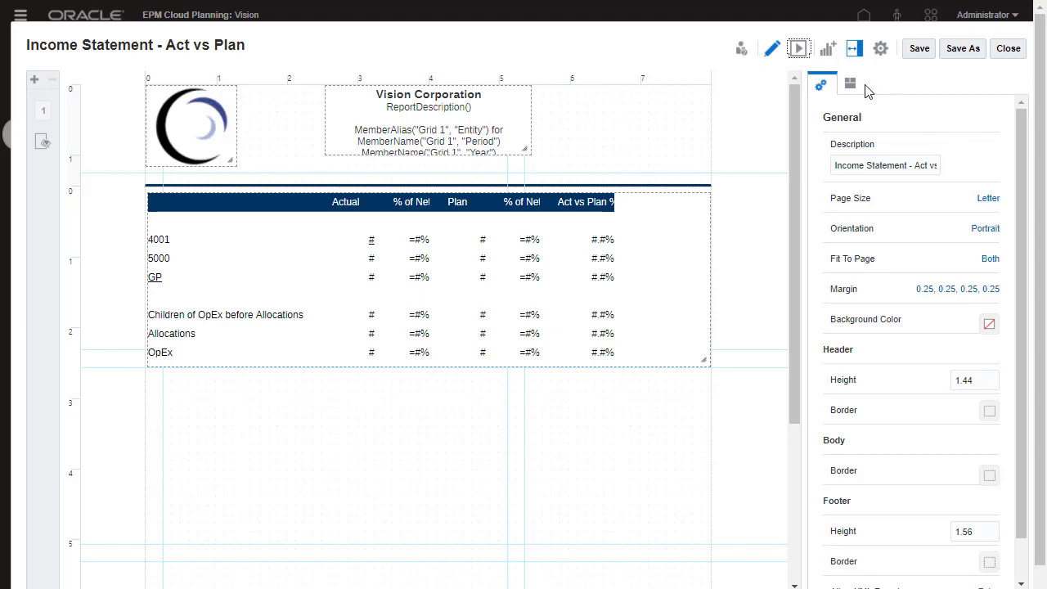
{"action": "left_click", "coordinate": [829, 51]}
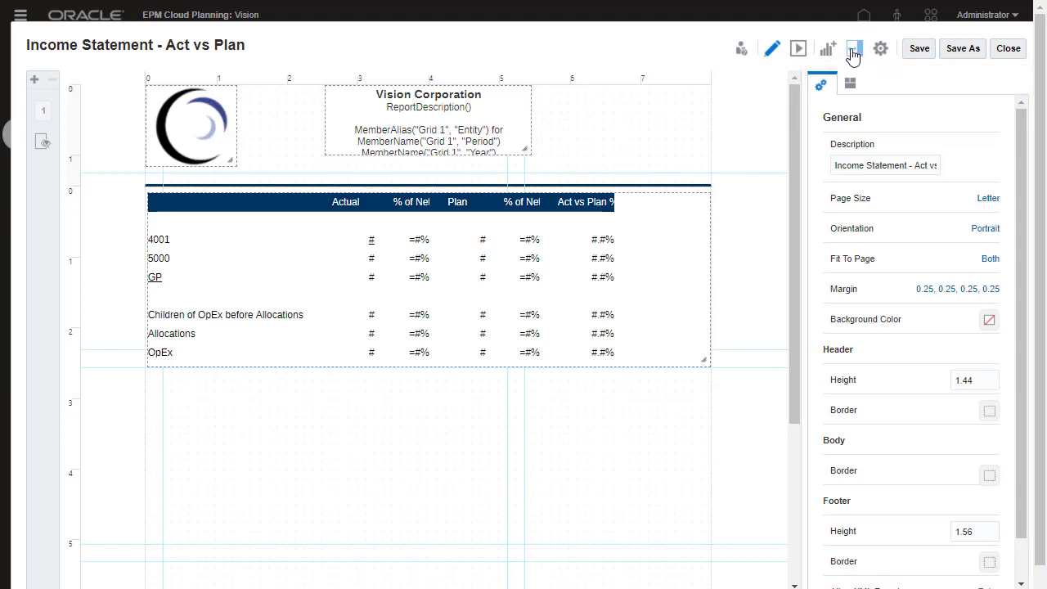
{"action": "left_click", "coordinate": [850, 84]}
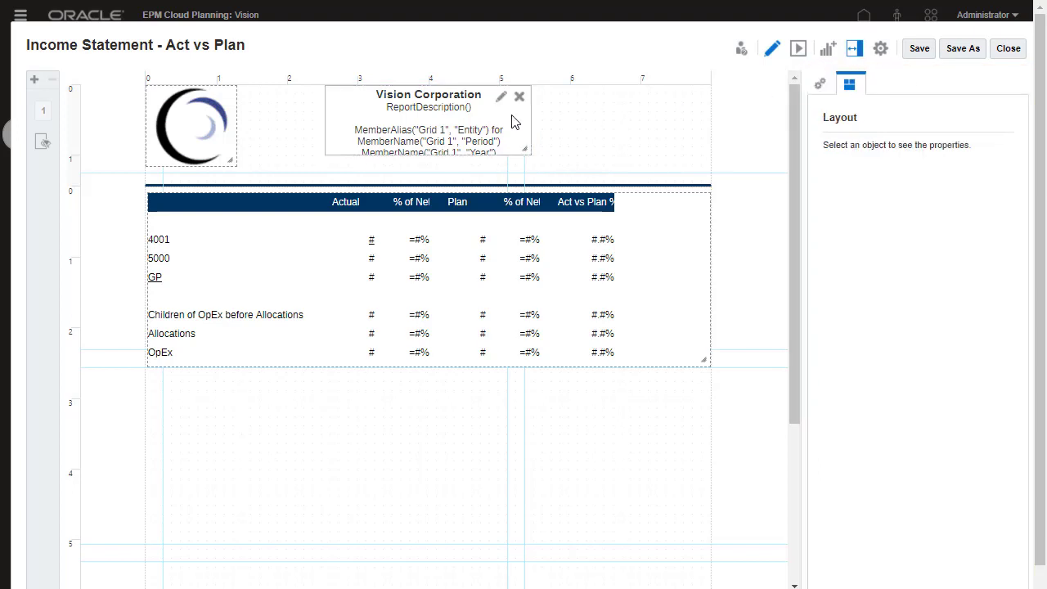
{"action": "left_click", "coordinate": [516, 123]}
{"action": "left_click", "coordinate": [819, 85]}
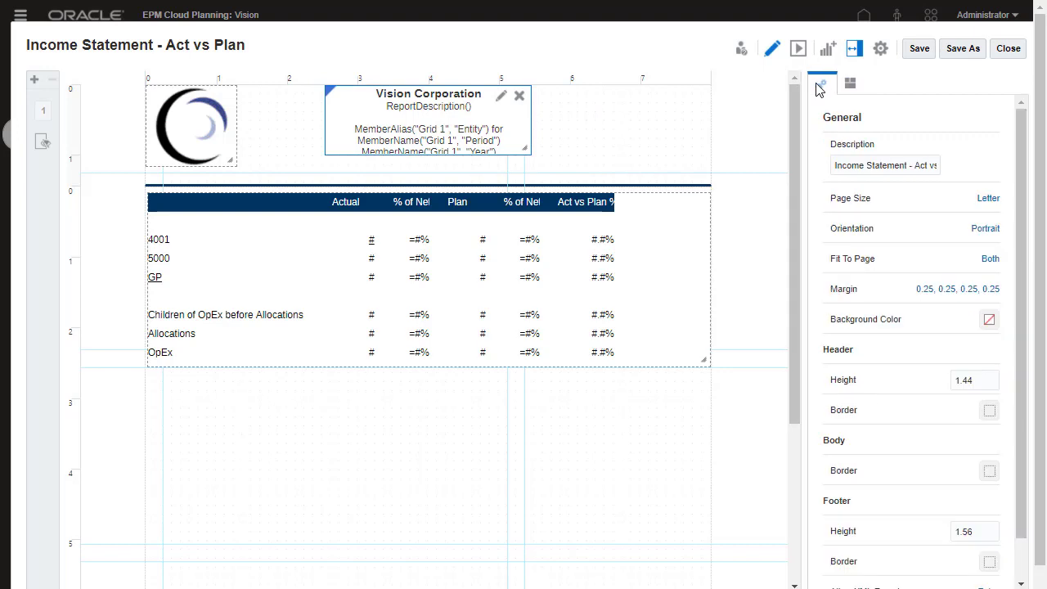
Review the Vision Corporation header text without changes, then open Grid 1 for editing.
{"action": "left_click", "coordinate": [500, 96]}
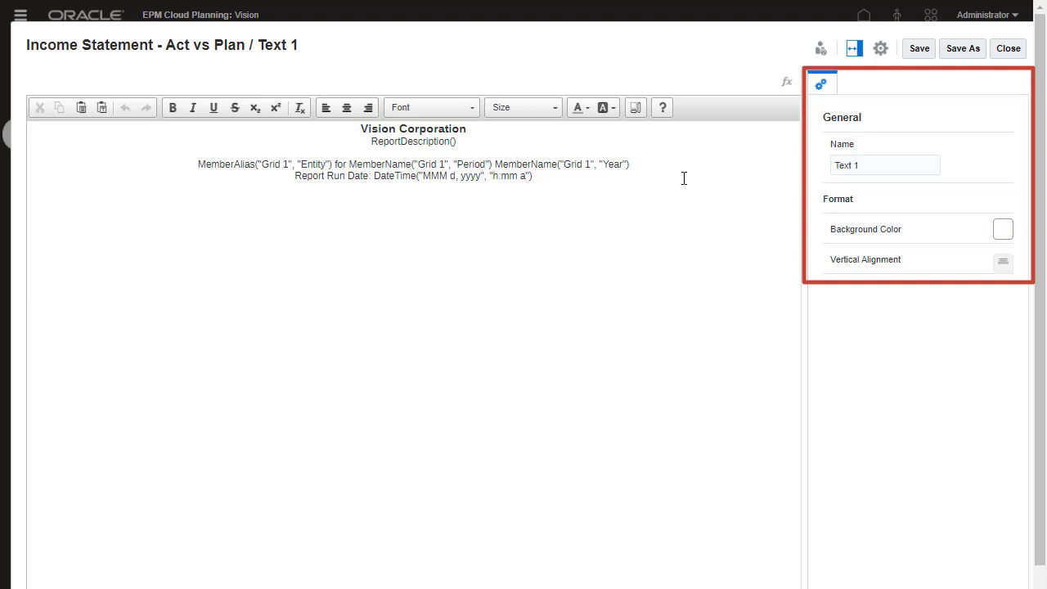
{"action": "left_click", "coordinate": [1005, 50]}
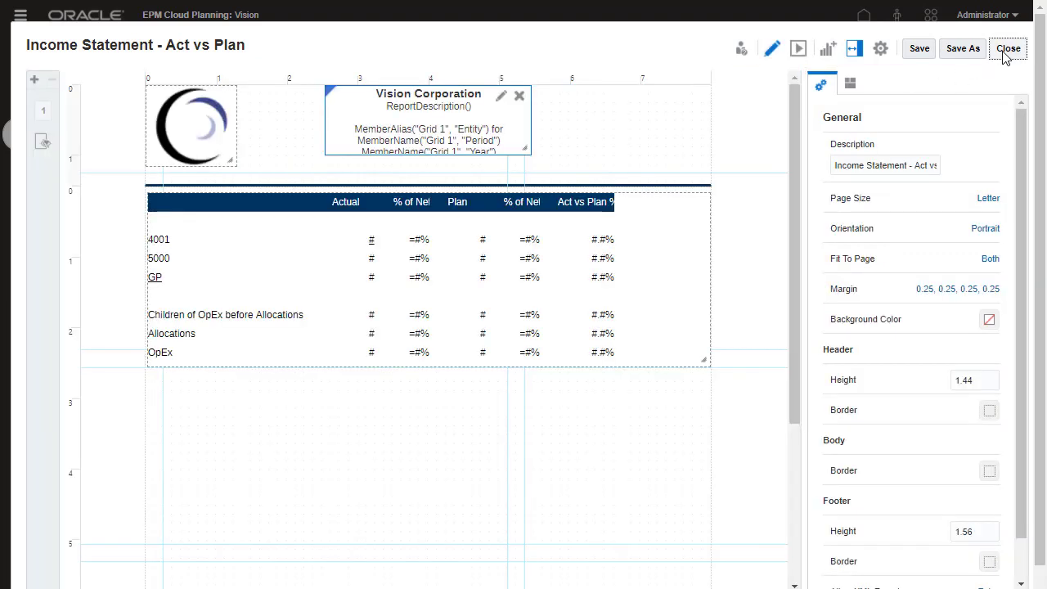
{"action": "left_click", "coordinate": [880, 49]}
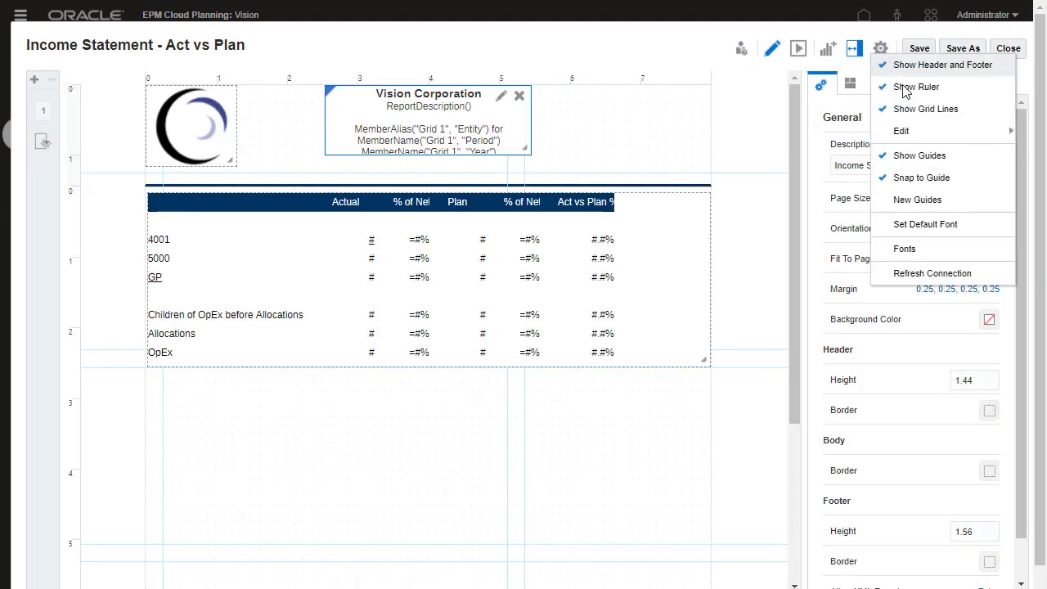
{"action": "mouse_move", "coordinate": [930, 138]}
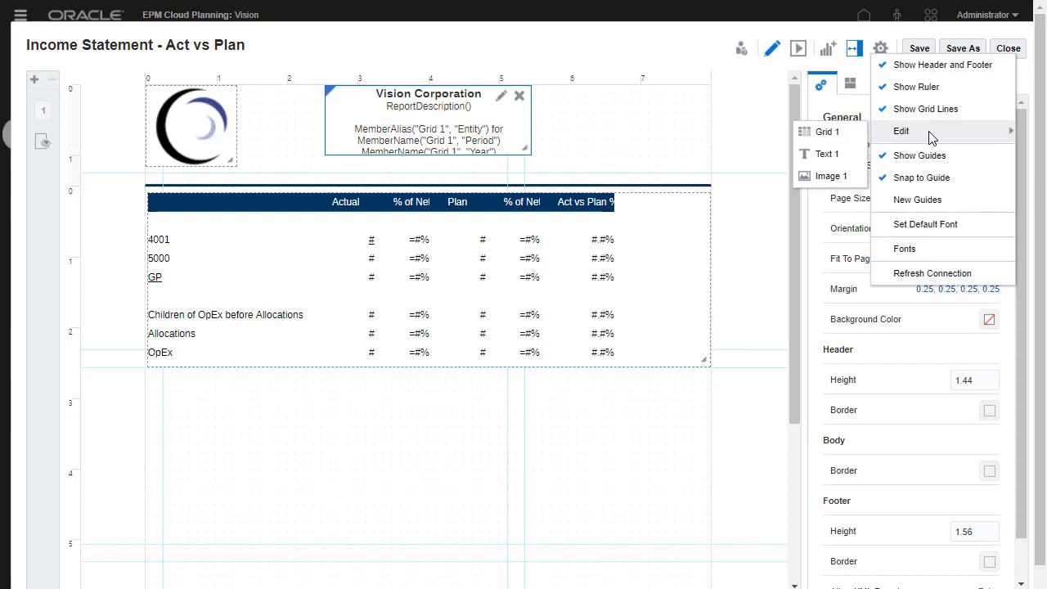
{"action": "left_click", "coordinate": [854, 133]}
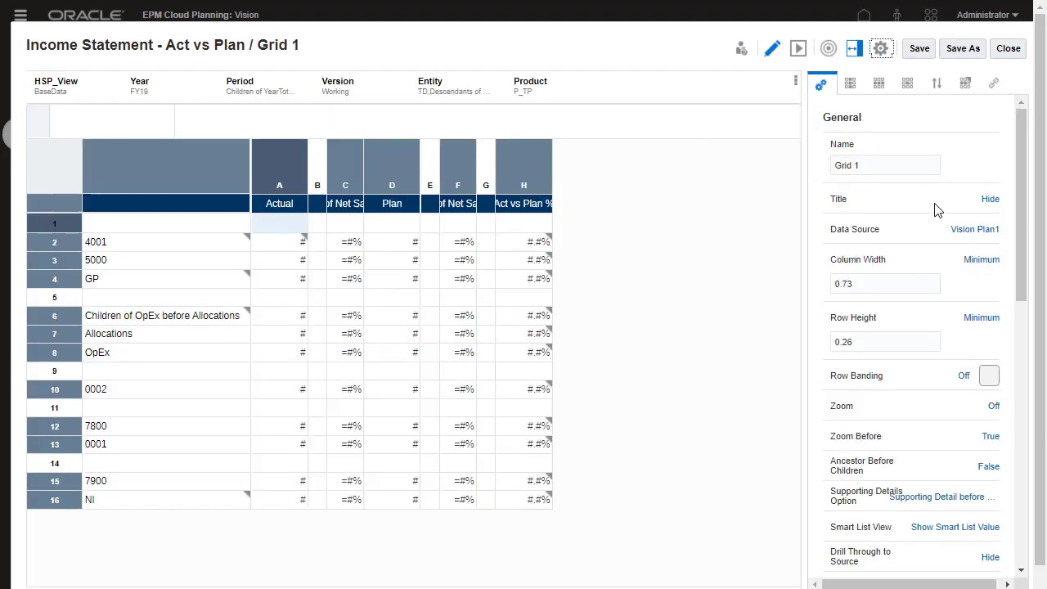
Keep Vision Plan1 as the grid's data source and rename the grid to 'Act vs Plan'.
{"action": "left_click", "coordinate": [969, 231]}
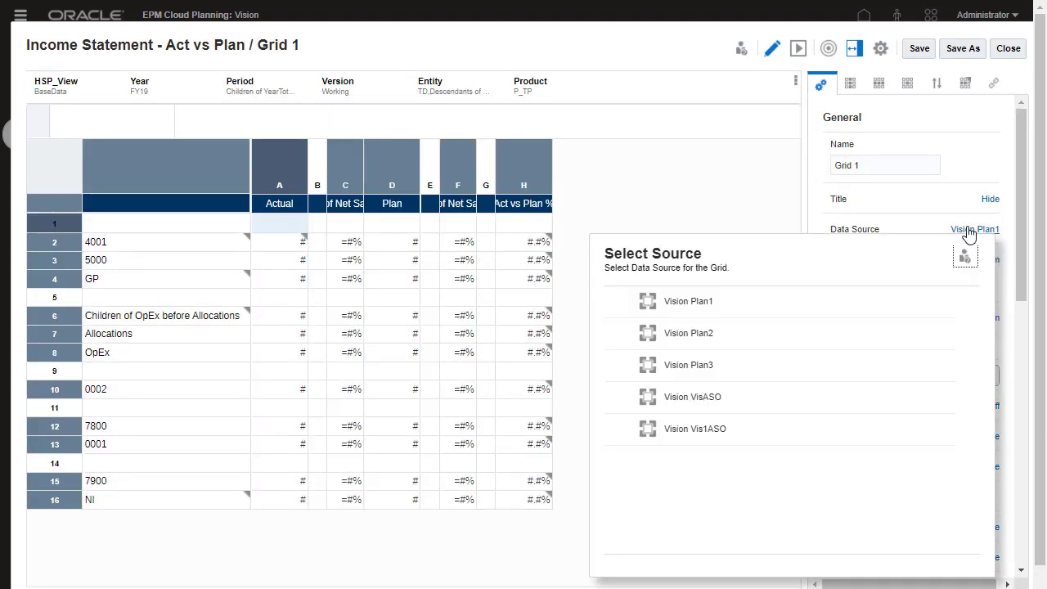
{"action": "left_click", "coordinate": [742, 297]}
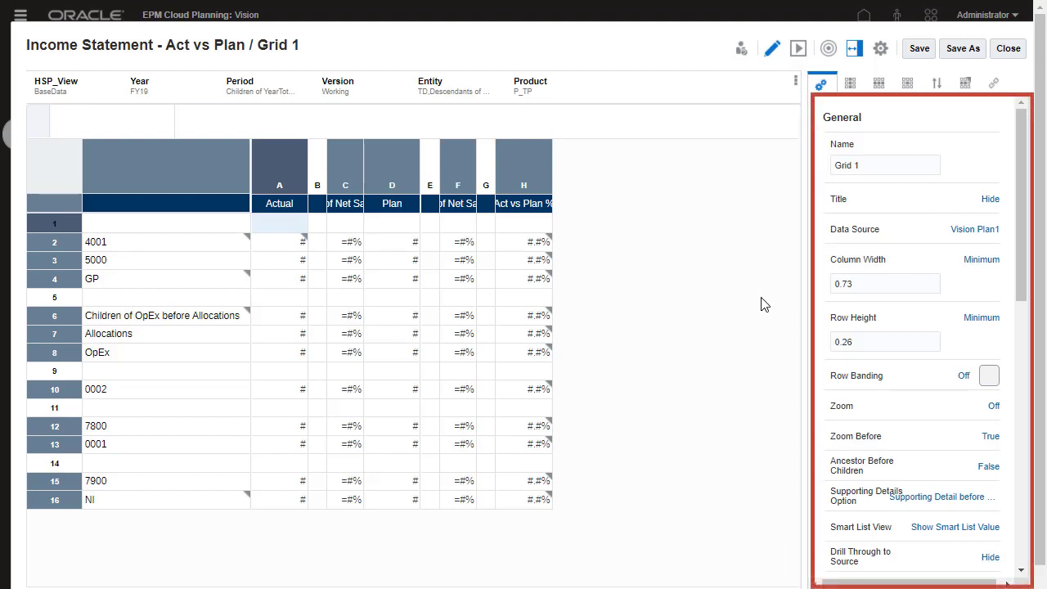
{"action": "triple_click", "coordinate": [881, 167]}
{"action": "type", "text": "Act vs Plan"}
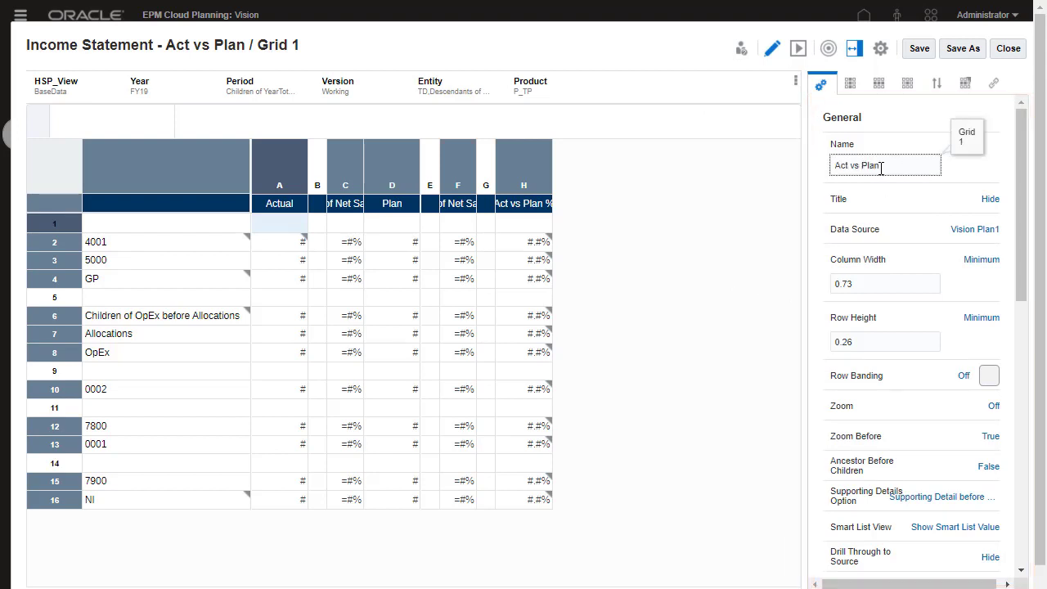
{"action": "left_click", "coordinate": [988, 200]}
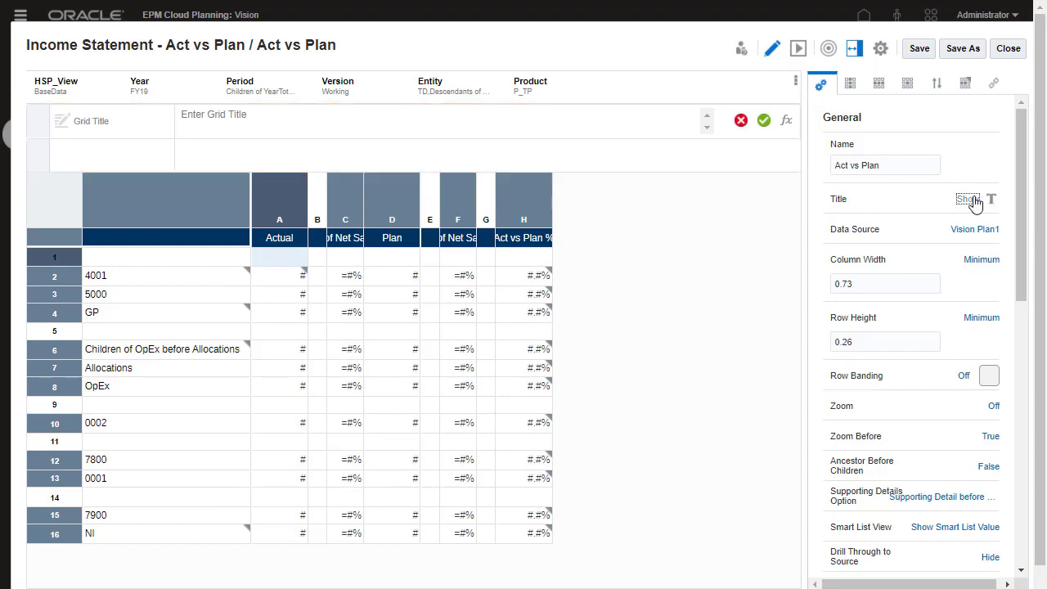
{"action": "left_click", "coordinate": [990, 200]}
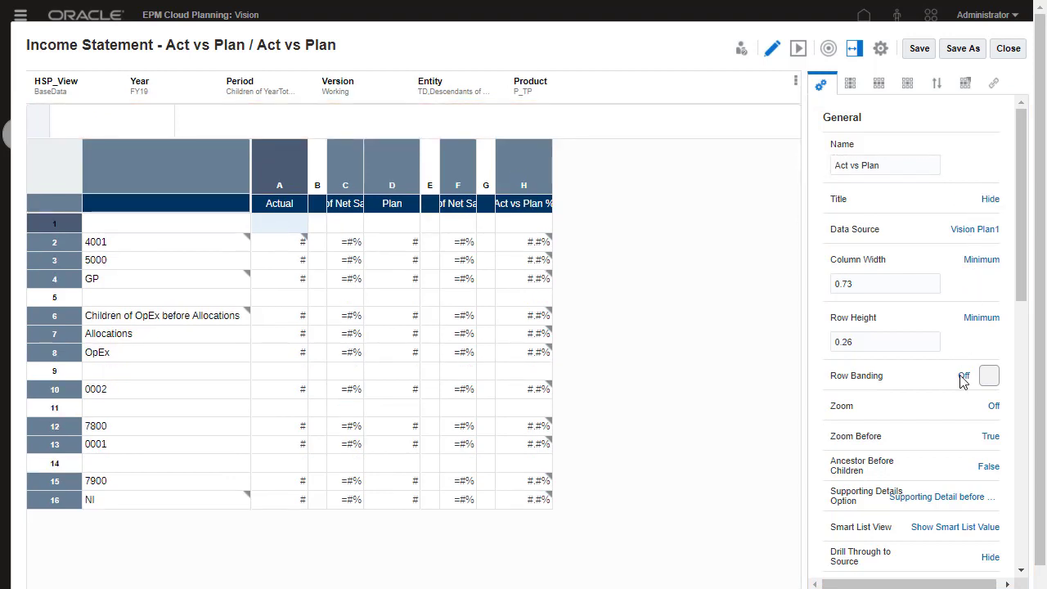
Turn on light grey row banding and show the grid's Green and Red conditional formats.
{"action": "left_click", "coordinate": [989, 376]}
{"action": "left_click", "coordinate": [989, 376]}
{"action": "left_click", "coordinate": [873, 446]}
{"action": "left_click", "coordinate": [1022, 570]}
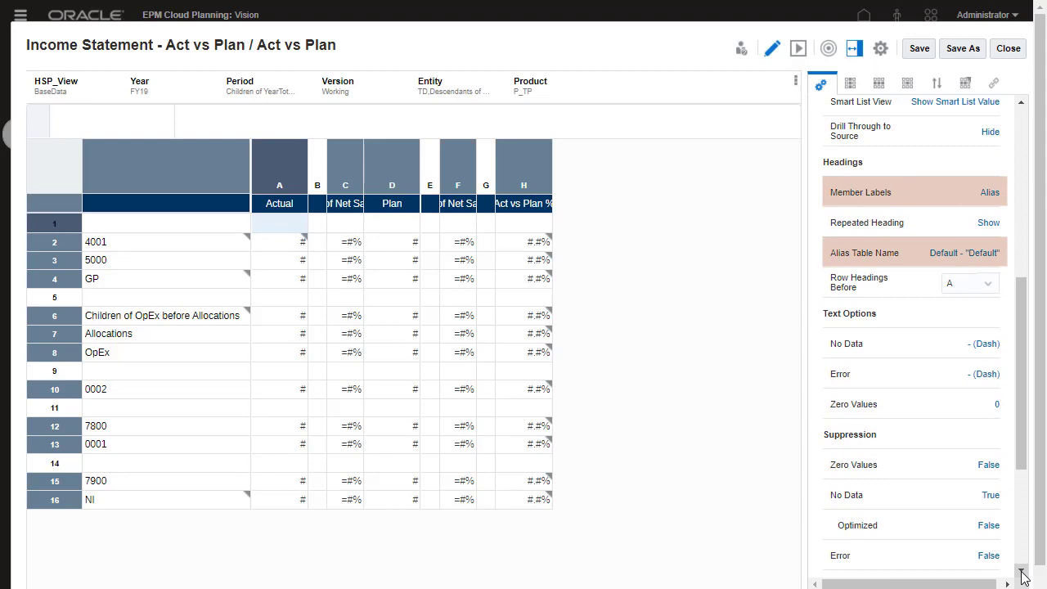
{"action": "left_click", "coordinate": [1020, 124]}
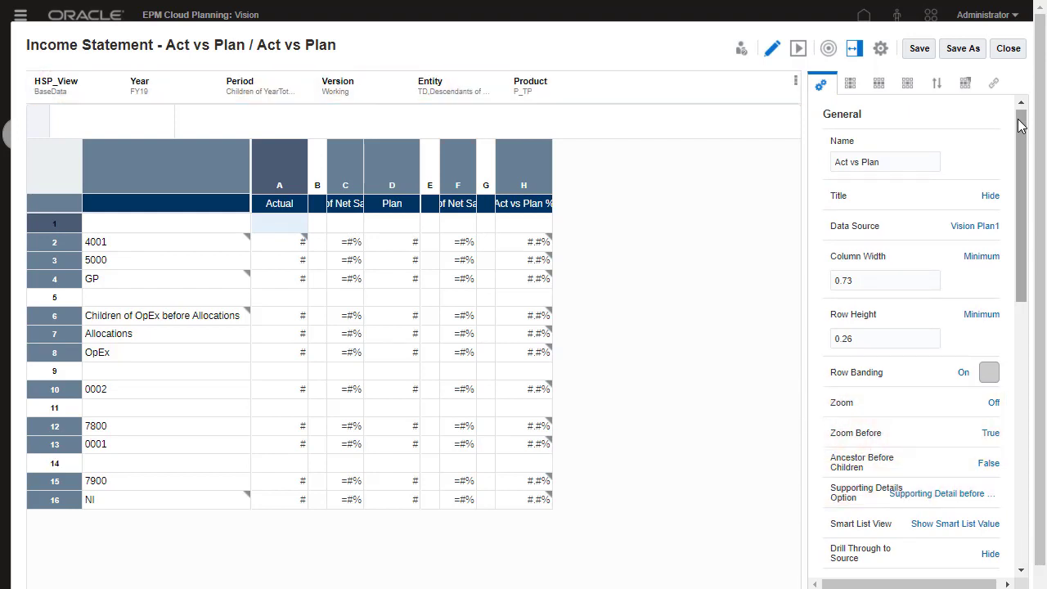
{"action": "left_click", "coordinate": [1020, 571]}
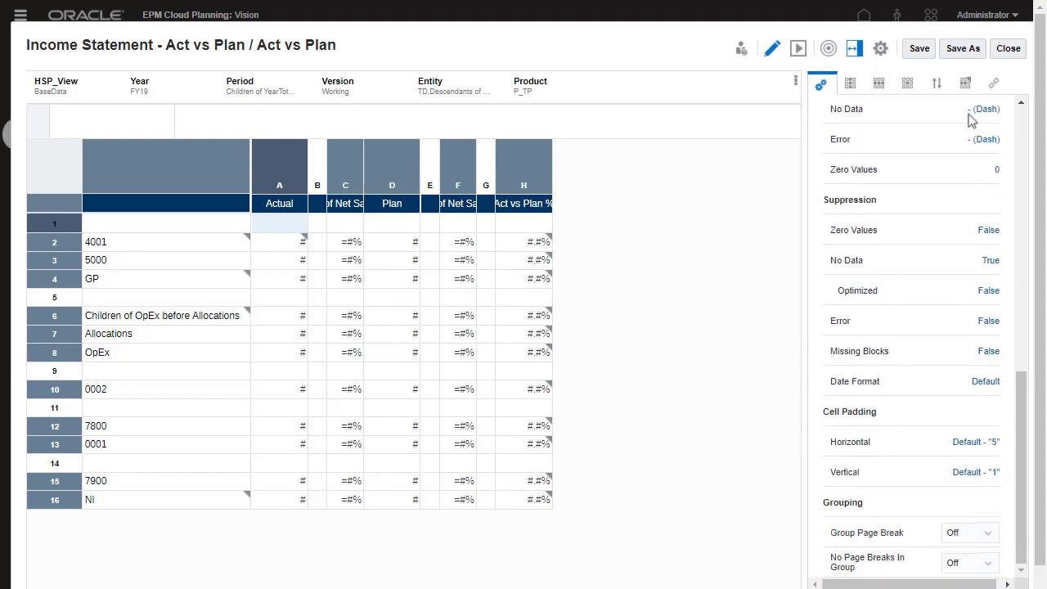
{"action": "left_click", "coordinate": [966, 85]}
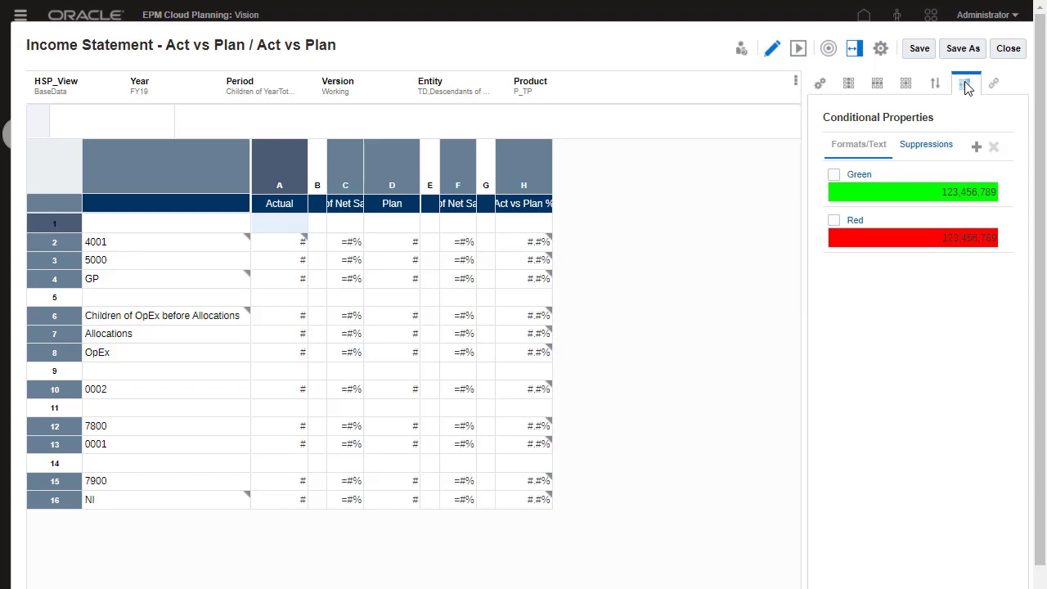
Inspect the Gross Profit Info drill-to-content link on the GP row, leaving it unchanged.
{"action": "left_click", "coordinate": [210, 278]}
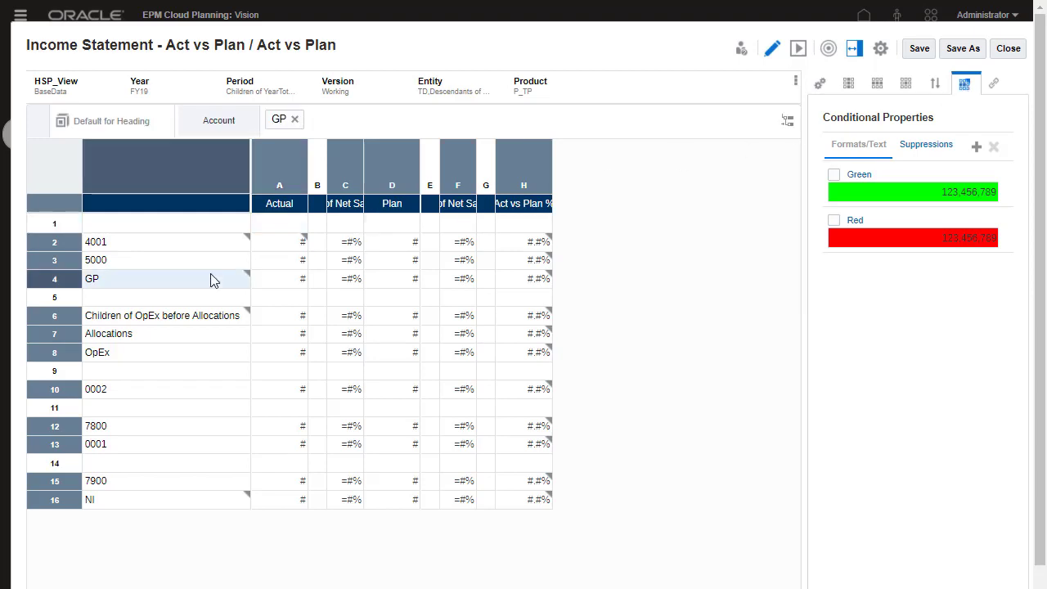
{"action": "left_click", "coordinate": [993, 83]}
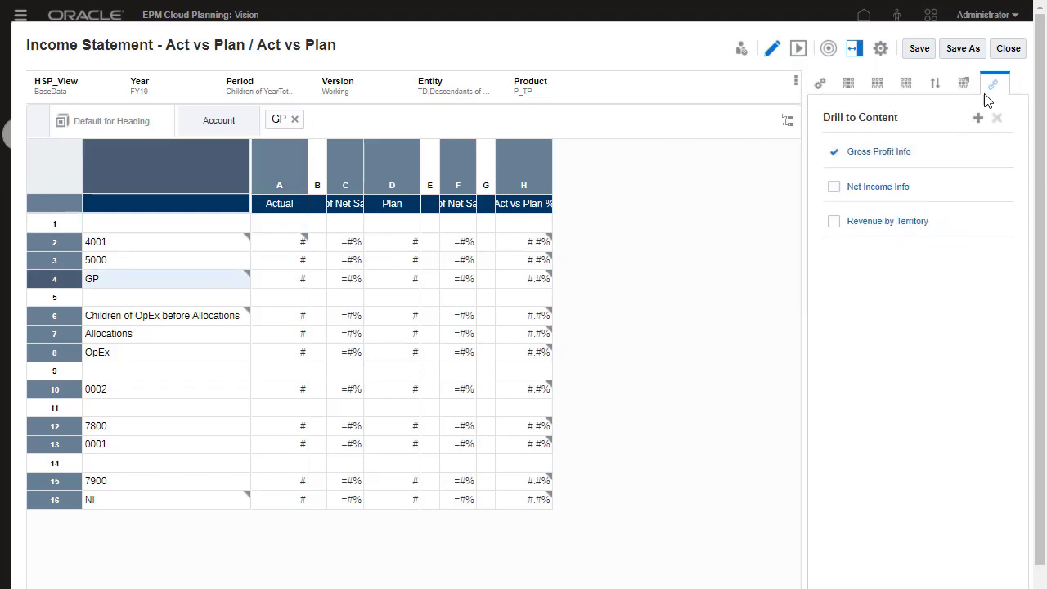
{"action": "left_click", "coordinate": [894, 156]}
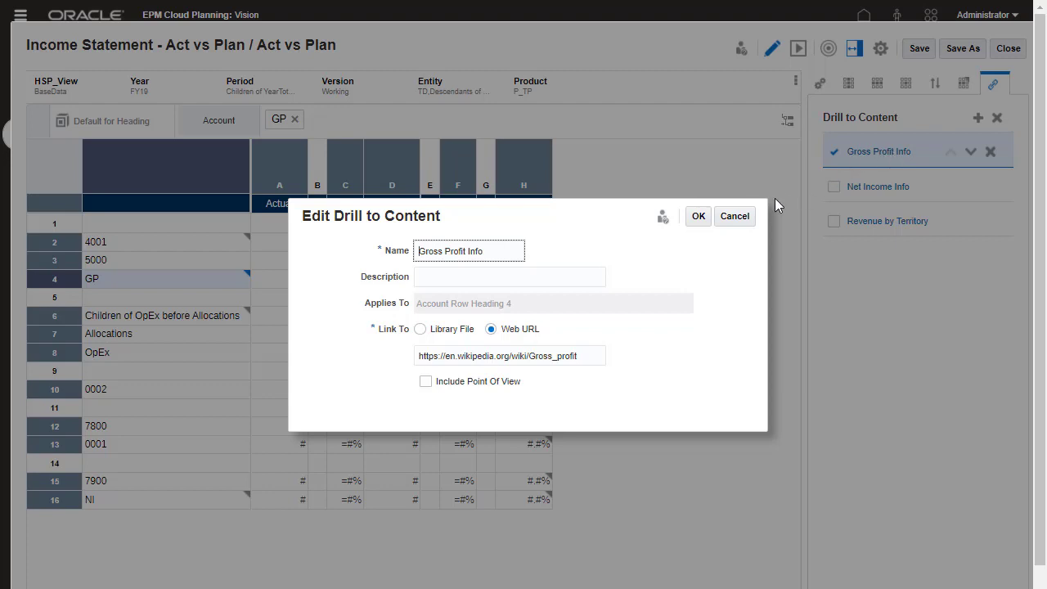
{"action": "left_click", "coordinate": [735, 216]}
Check column A's options without inserting anything, then preview the grid with live data.
{"action": "right_click", "coordinate": [291, 167]}
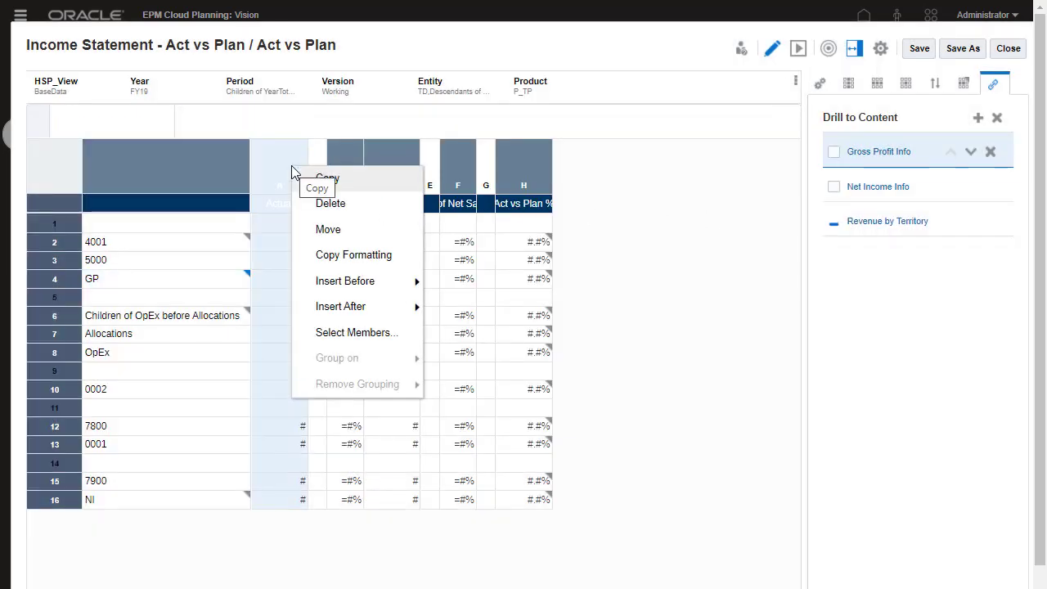
{"action": "mouse_move", "coordinate": [405, 289]}
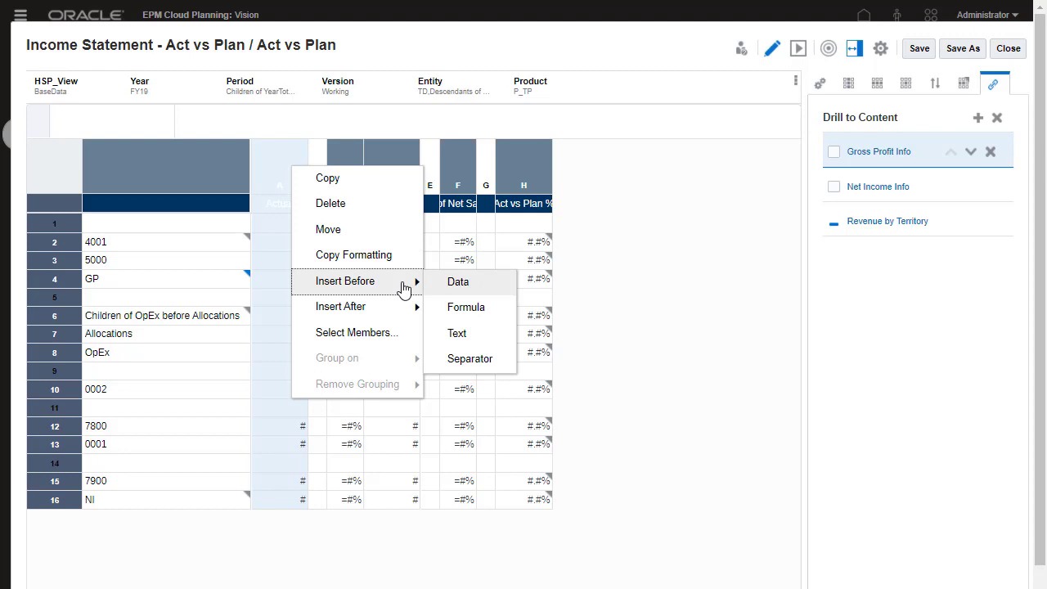
{"action": "mouse_move", "coordinate": [413, 316]}
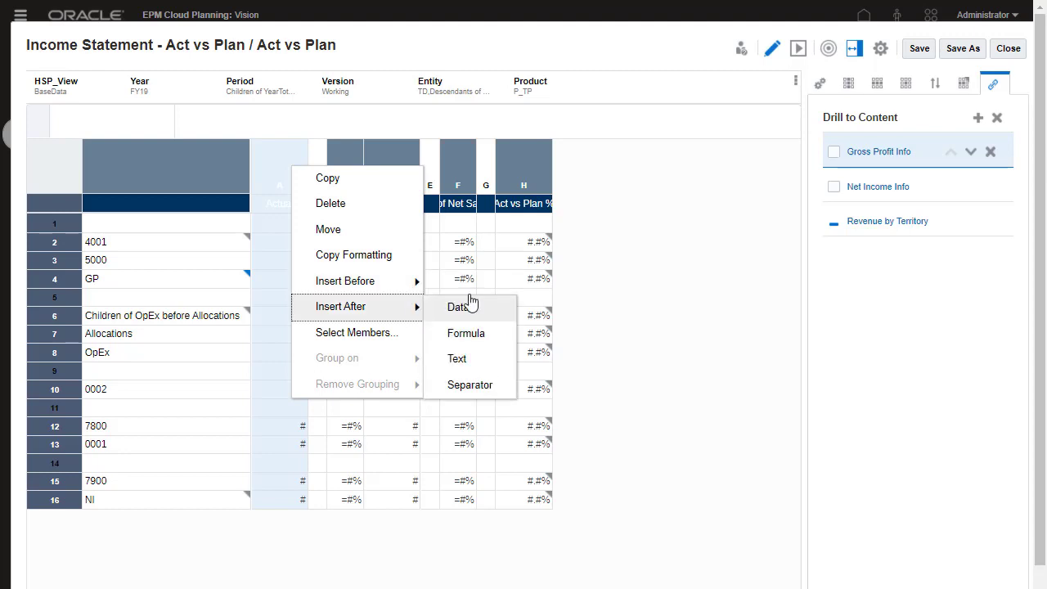
{"action": "left_click", "coordinate": [589, 263]}
{"action": "left_click", "coordinate": [798, 51]}
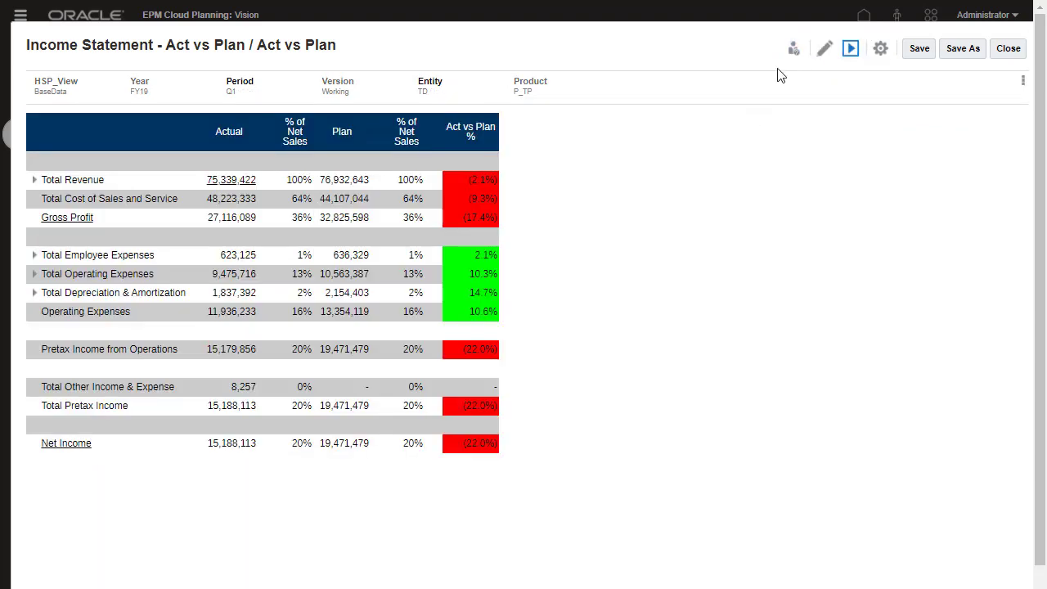
Expand Total Revenue into accounts 4110–4150, collapse it again, and return to the layout.
{"action": "left_click", "coordinate": [34, 179]}
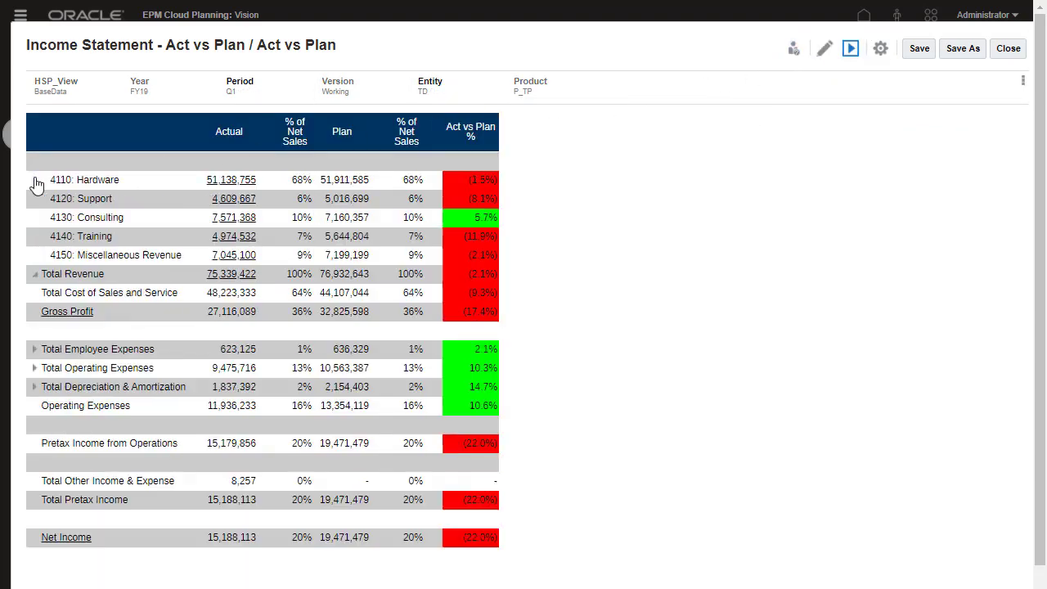
{"action": "left_click", "coordinate": [34, 275]}
{"action": "left_click", "coordinate": [1011, 50]}
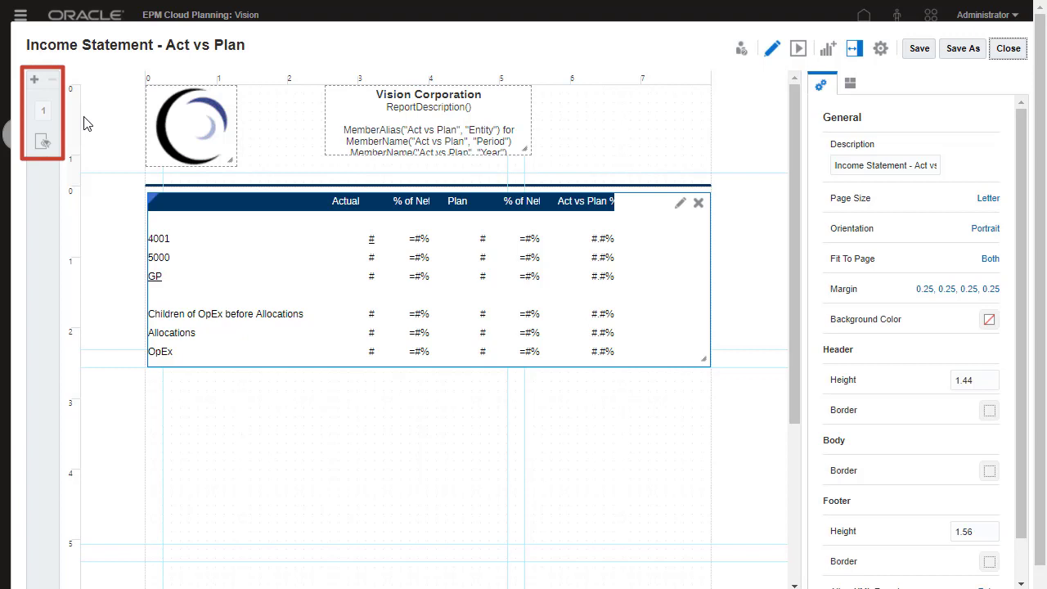
Add page 2 to the report and check pages 1, 2 and the Hidden Sheet.
{"action": "left_click", "coordinate": [34, 80]}
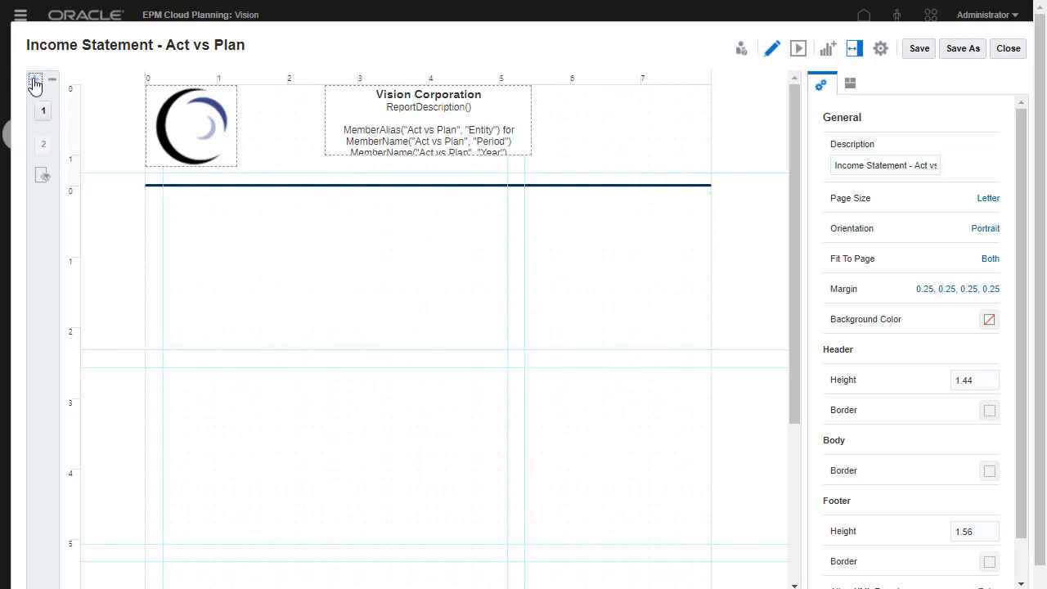
{"action": "left_click", "coordinate": [42, 111]}
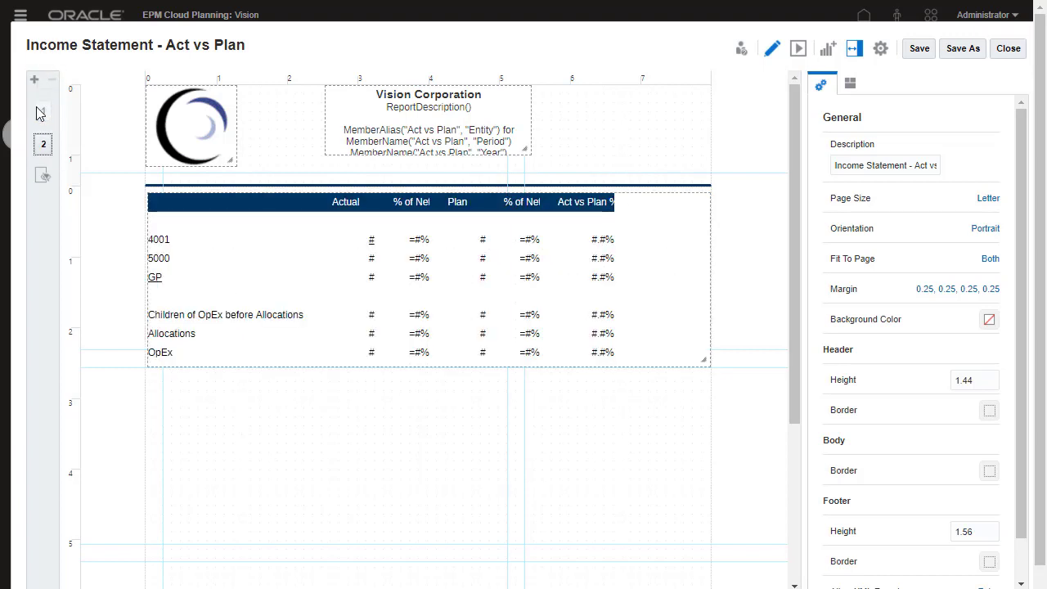
{"action": "left_click", "coordinate": [43, 178]}
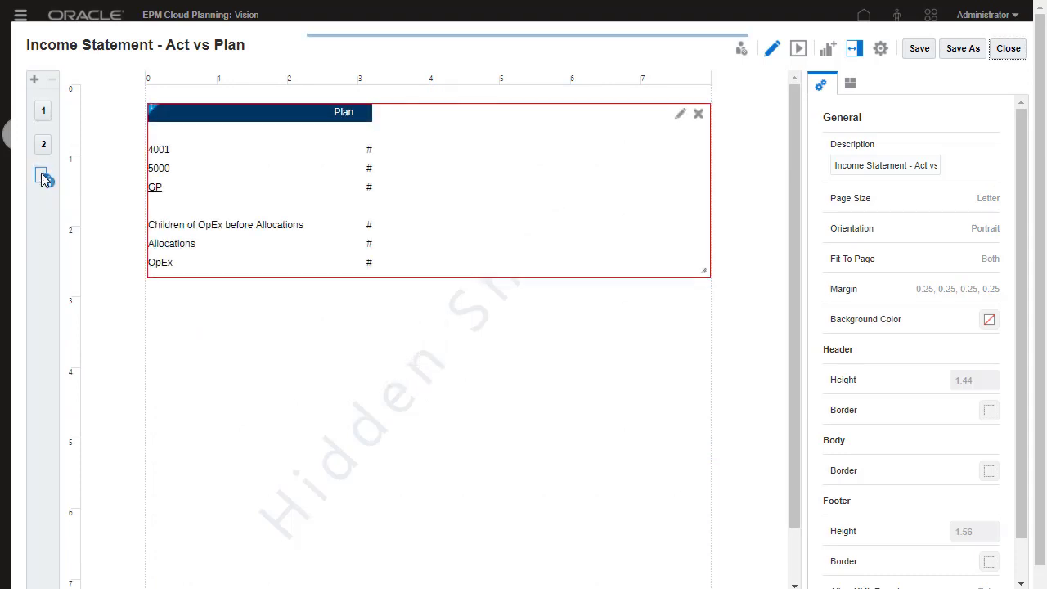
{"action": "left_click", "coordinate": [45, 116]}
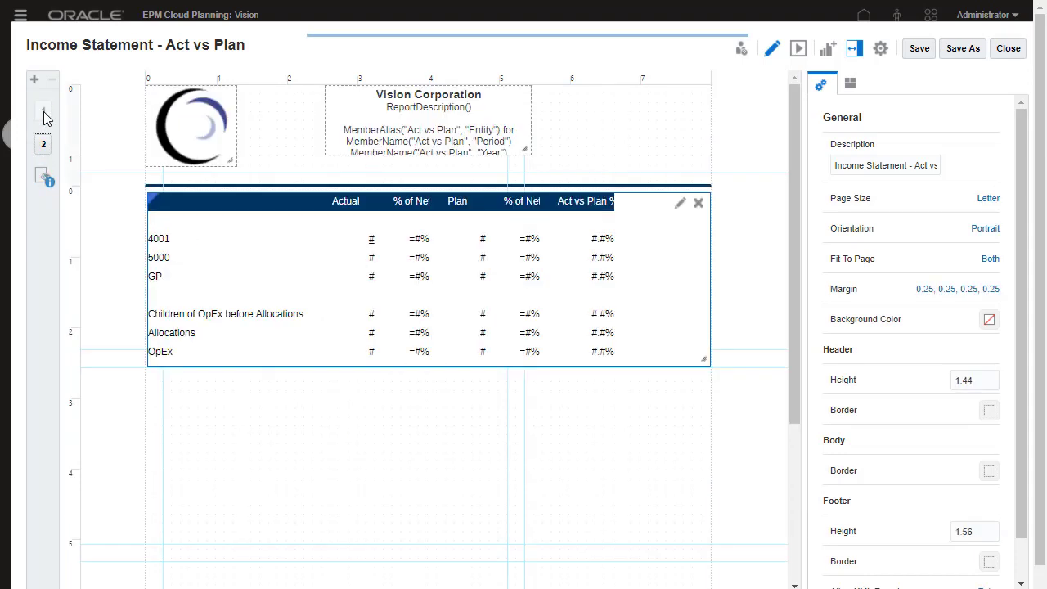
{"action": "left_click", "coordinate": [827, 51]}
Insert a radar chart based on Grid 1, then close the designer and open Revenue by Territory.
{"action": "left_click", "coordinate": [884, 78]}
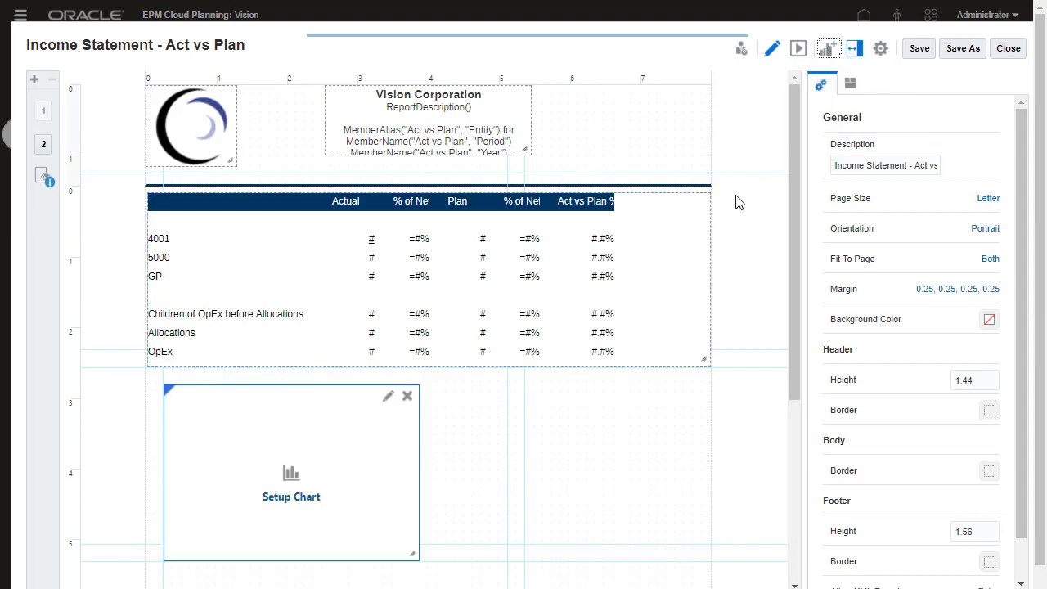
{"action": "left_click", "coordinate": [471, 215]}
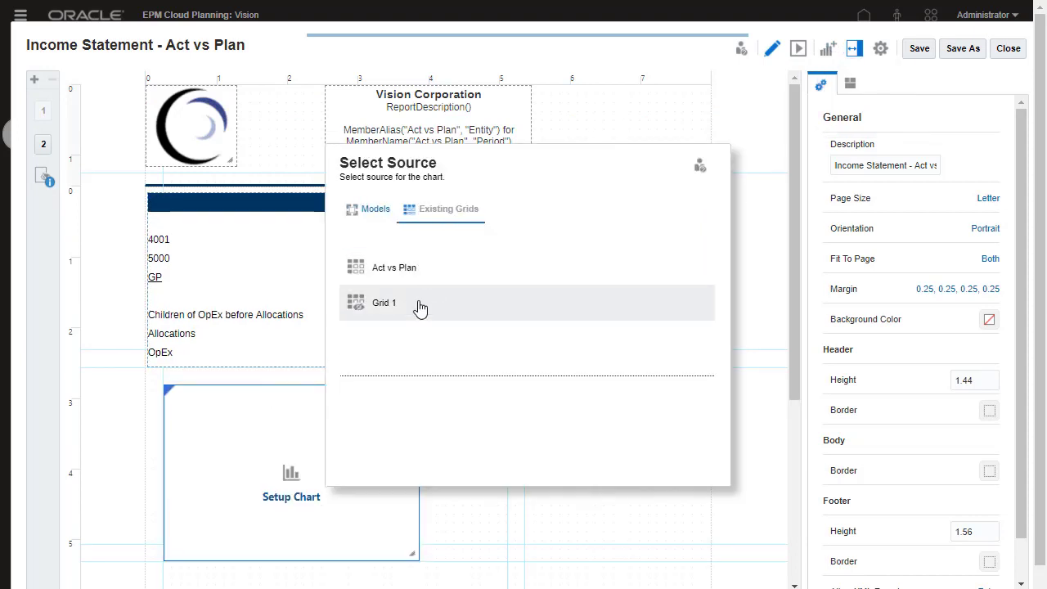
{"action": "left_click", "coordinate": [423, 302]}
{"action": "left_click", "coordinate": [1003, 198]}
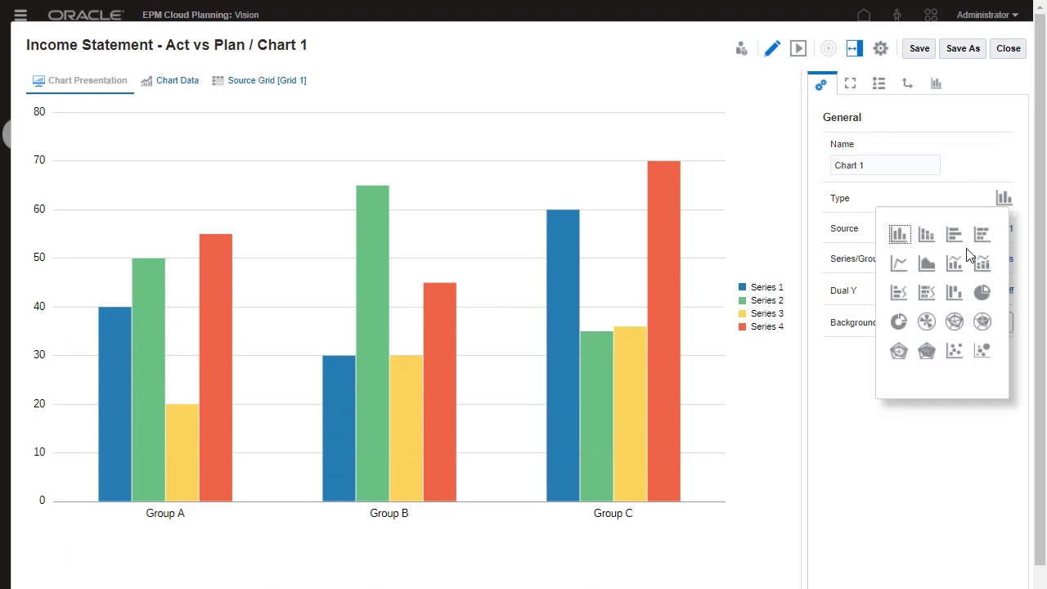
{"action": "left_click", "coordinate": [929, 352]}
{"action": "left_click", "coordinate": [1019, 51]}
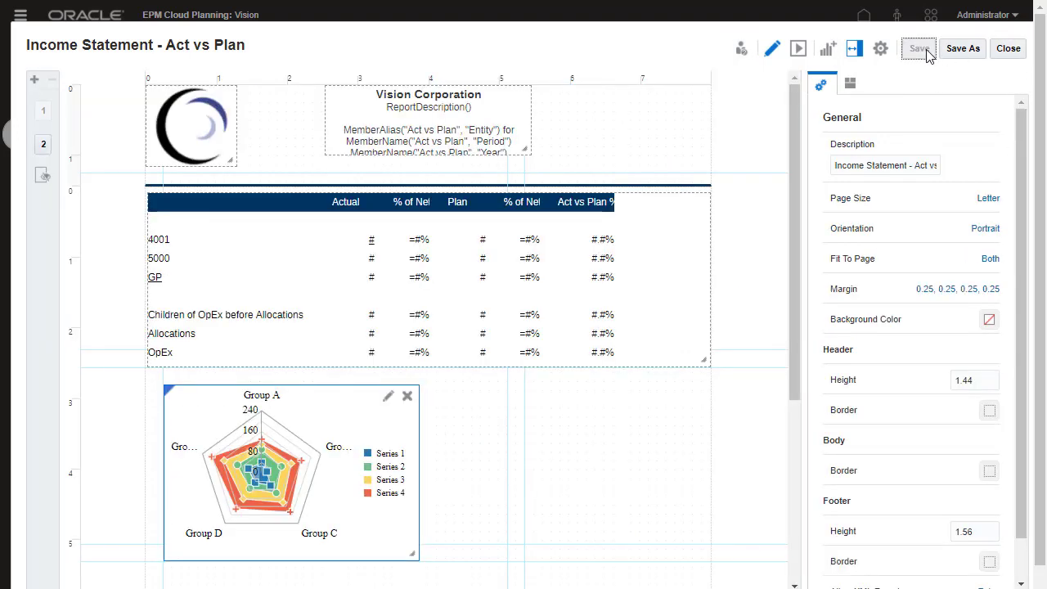
{"action": "left_click", "coordinate": [1009, 48]}
{"action": "left_click", "coordinate": [193, 423]}
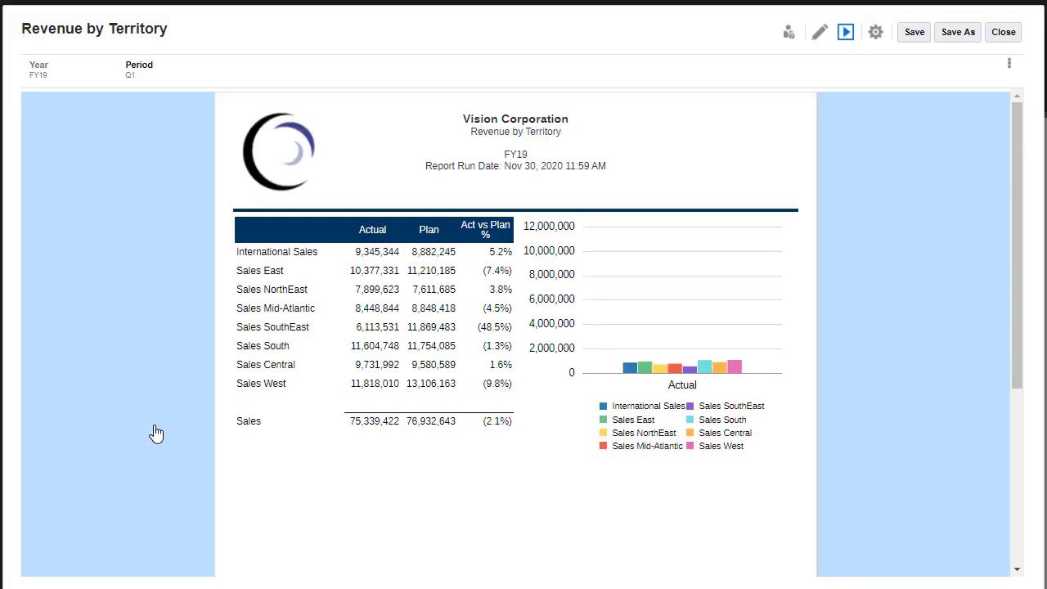
Look over Revenue by Territory's output and download options, then open it in the designer.
{"action": "left_click", "coordinate": [876, 33]}
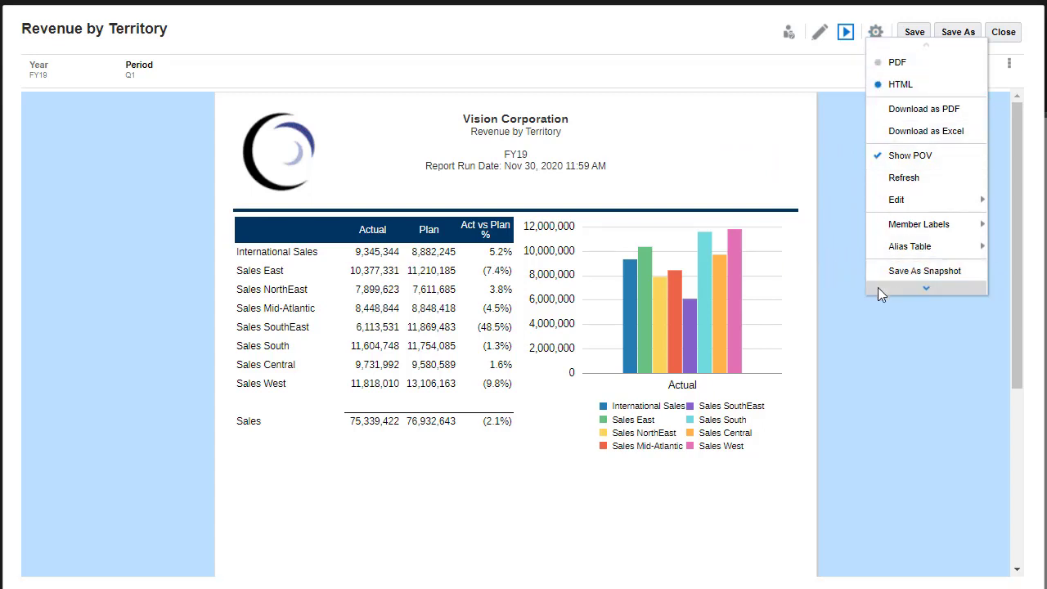
{"action": "mouse_move", "coordinate": [878, 288]}
{"action": "left_click", "coordinate": [820, 31]}
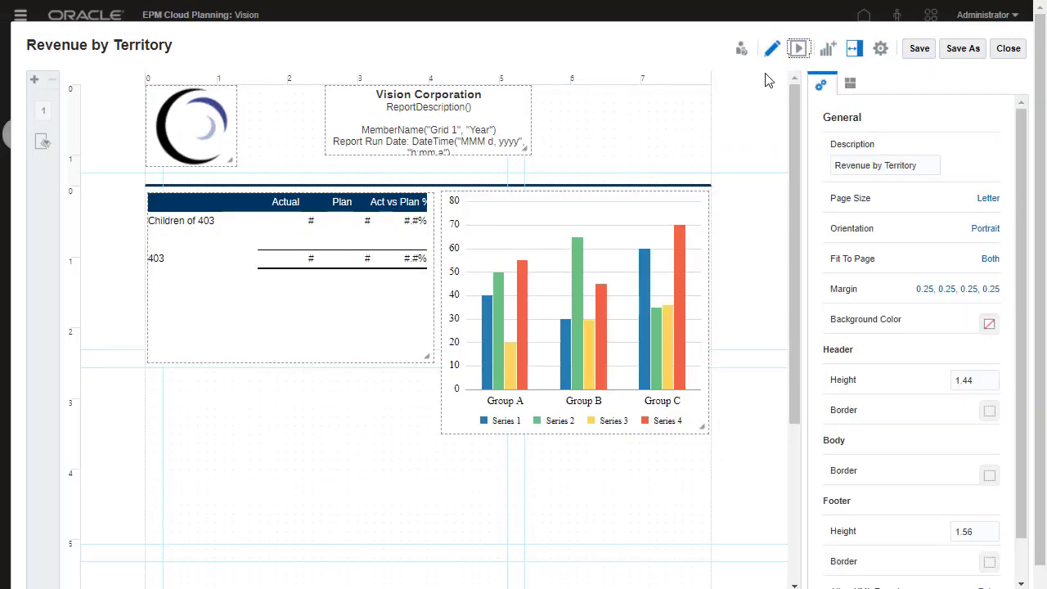
Try waterfall, doughnut, scatter and bubble chart types on Chart 1.
{"action": "double_click", "coordinate": [678, 207]}
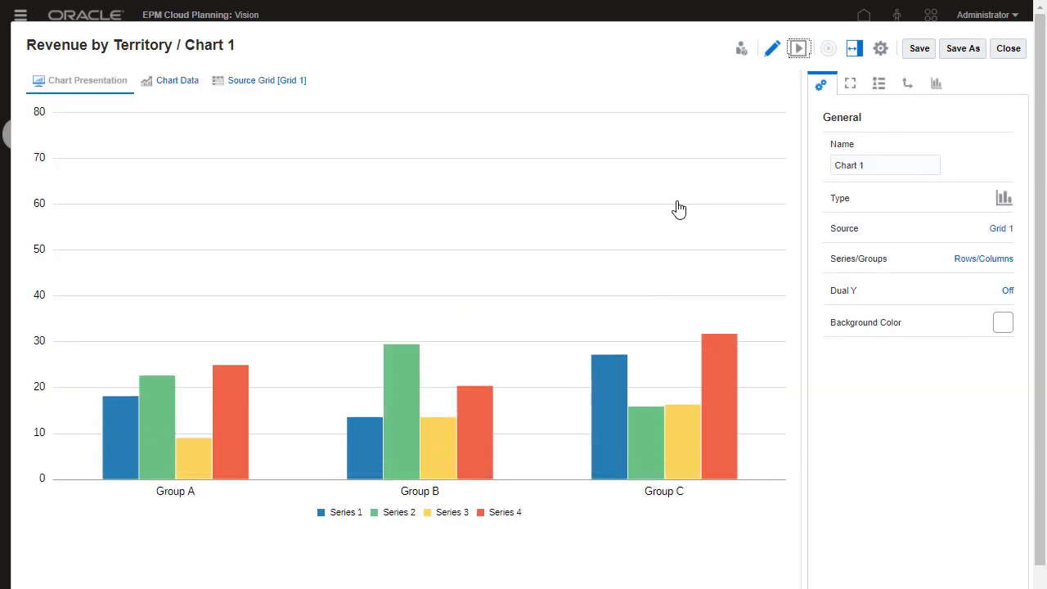
{"action": "left_click", "coordinate": [997, 203]}
{"action": "left_click", "coordinate": [956, 296]}
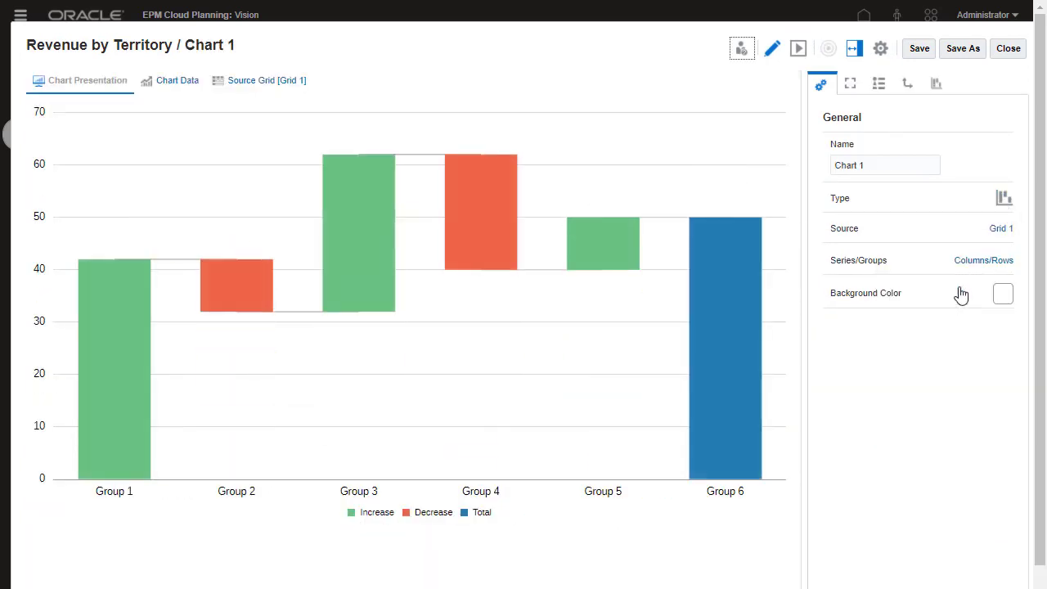
{"action": "left_click", "coordinate": [1001, 200]}
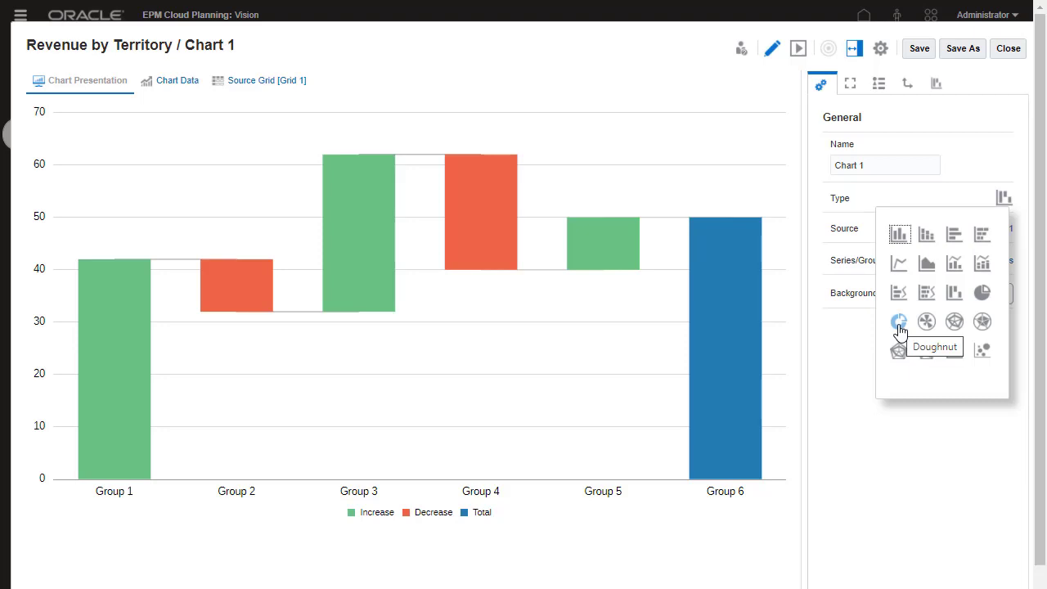
{"action": "left_click", "coordinate": [899, 324]}
{"action": "left_click", "coordinate": [1005, 200]}
{"action": "left_click", "coordinate": [955, 351]}
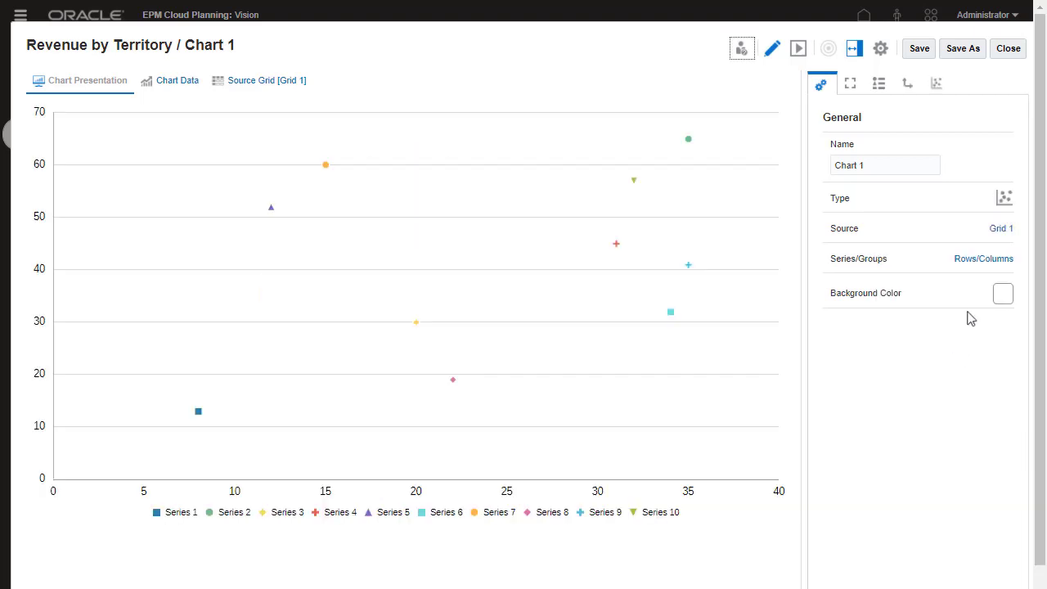
{"action": "left_click", "coordinate": [1004, 201]}
{"action": "left_click", "coordinate": [986, 352]}
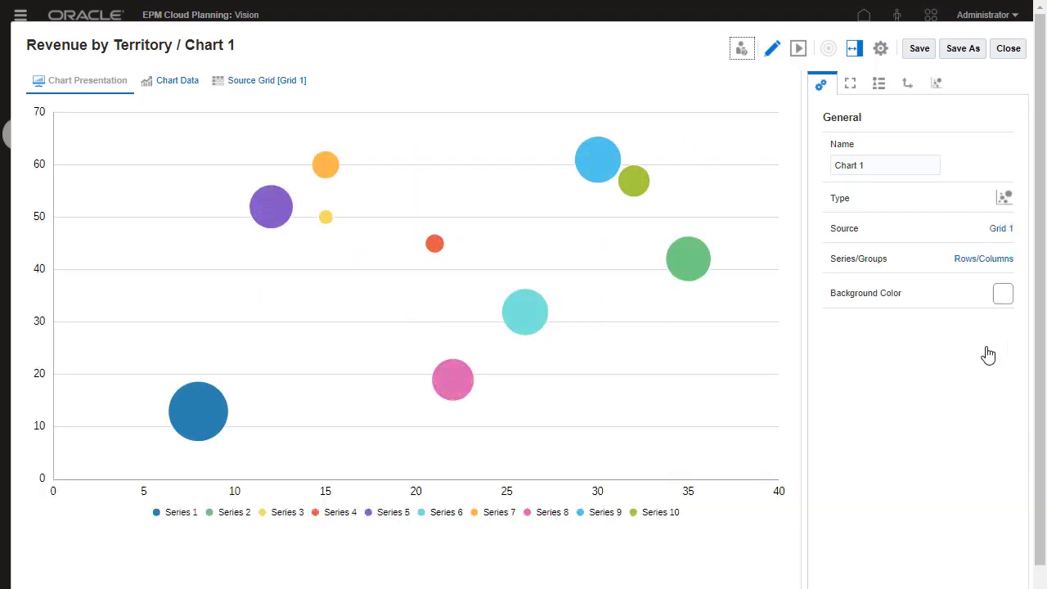
Set Chart 1 back to a bar chart and preview it with territory data.
{"action": "left_click", "coordinate": [1004, 201]}
{"action": "left_click", "coordinate": [900, 235]}
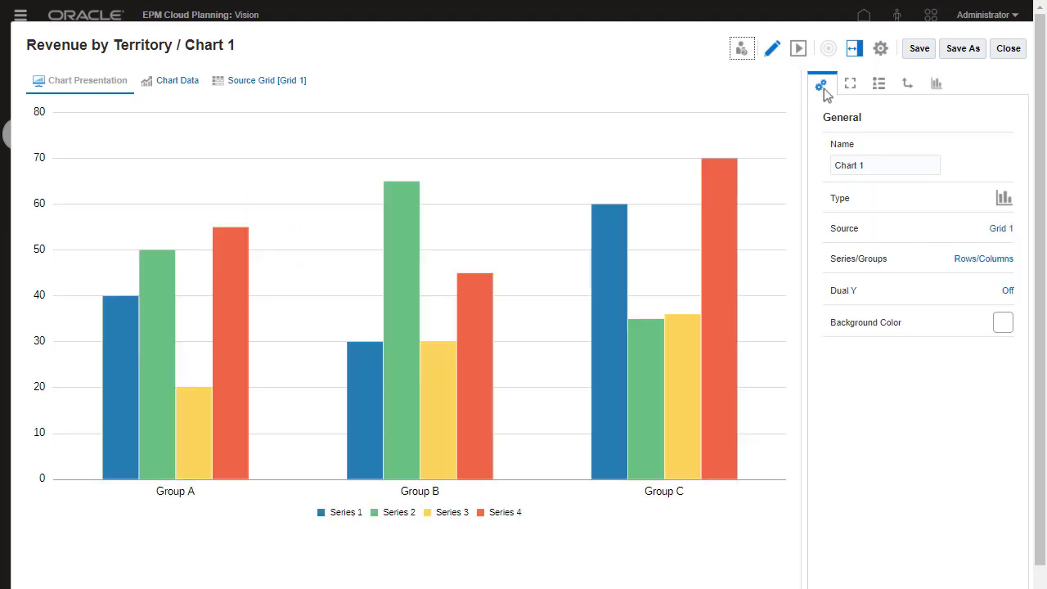
{"action": "left_click", "coordinate": [798, 49]}
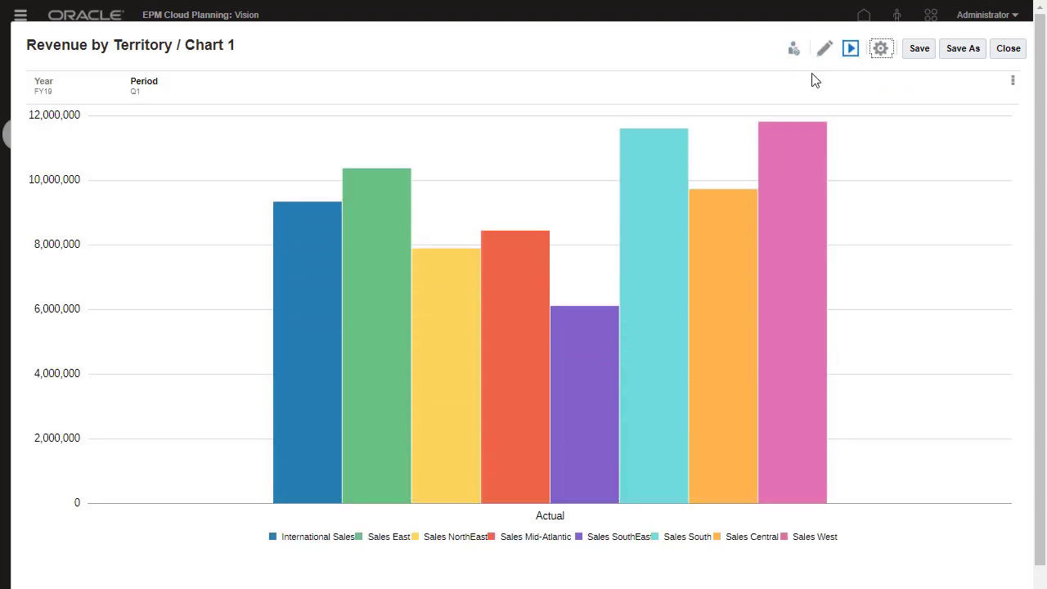
{"action": "left_click", "coordinate": [1007, 51]}
Leave the designer, preview Revenue by Territory as PDF, then start a Financial Report import.
{"action": "left_click", "coordinate": [1008, 50]}
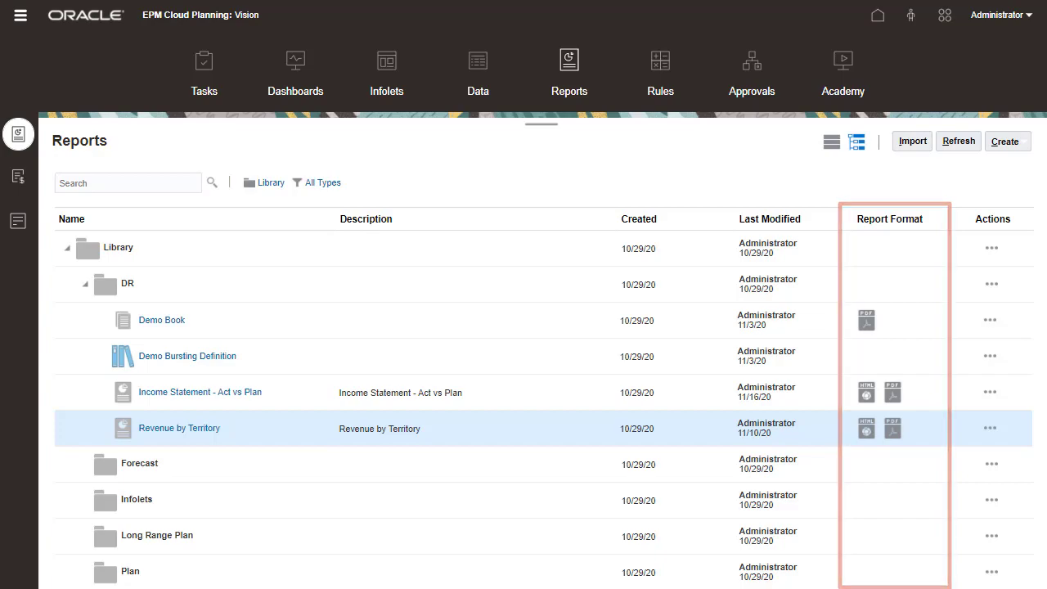
{"action": "left_click", "coordinate": [895, 432]}
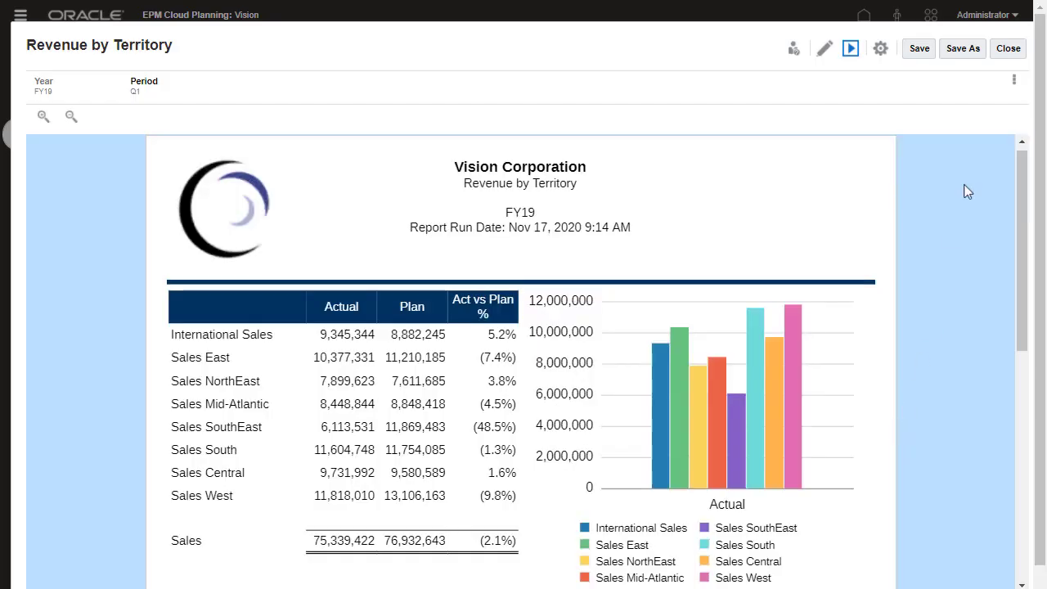
{"action": "left_click", "coordinate": [1006, 50]}
{"action": "left_click", "coordinate": [912, 142]}
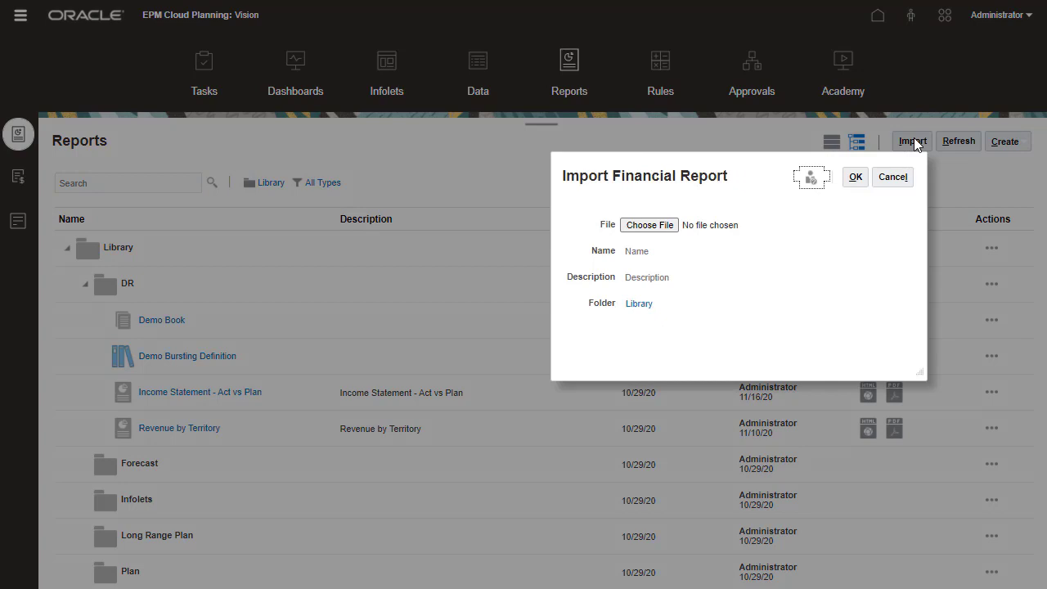
Cancel the import and review the Migrate All options on the Financial Reports page.
{"action": "left_click", "coordinate": [892, 180]}
{"action": "left_click", "coordinate": [19, 178]}
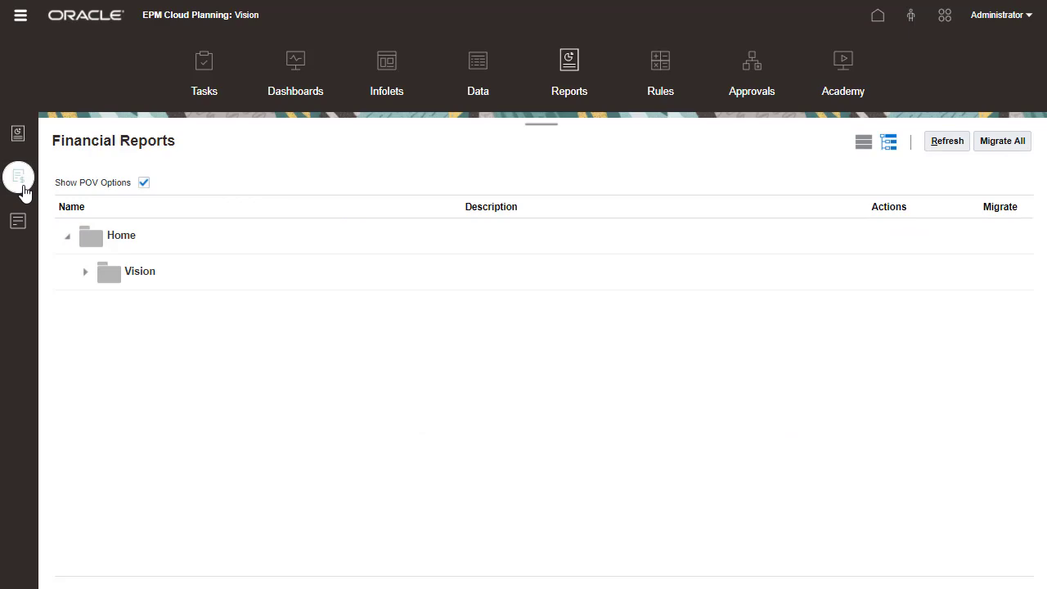
{"action": "left_click", "coordinate": [997, 143]}
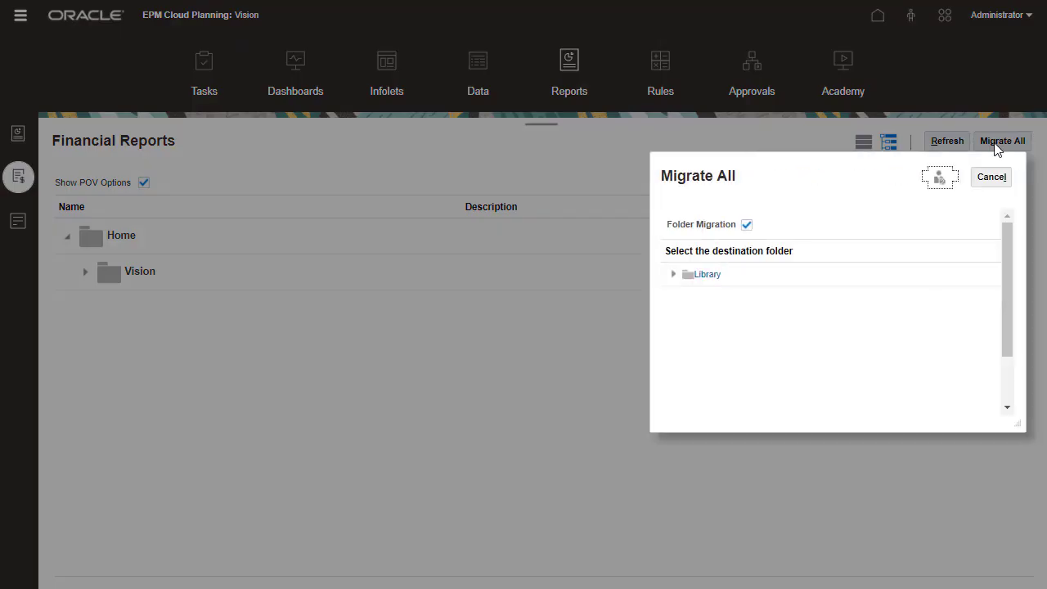
{"action": "left_click", "coordinate": [991, 176]}
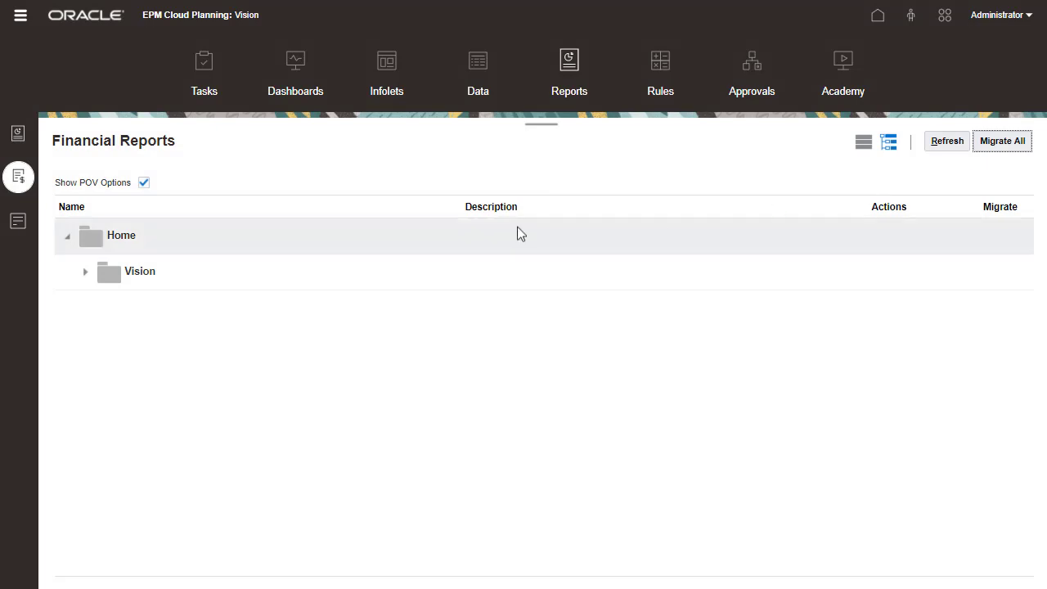
Check migration options for the Account Detail Report in Vision > Forecast Reports, then return to Reports.
{"action": "left_click", "coordinate": [86, 272]}
{"action": "left_click", "coordinate": [102, 308]}
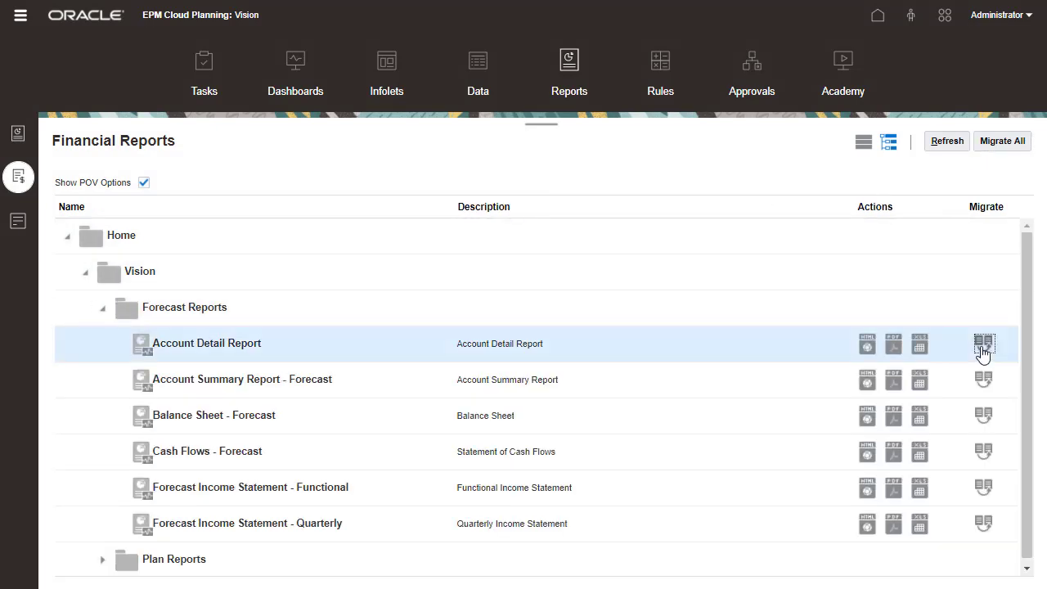
{"action": "left_click", "coordinate": [982, 344]}
{"action": "left_click", "coordinate": [965, 83]}
{"action": "left_click", "coordinate": [21, 141]}
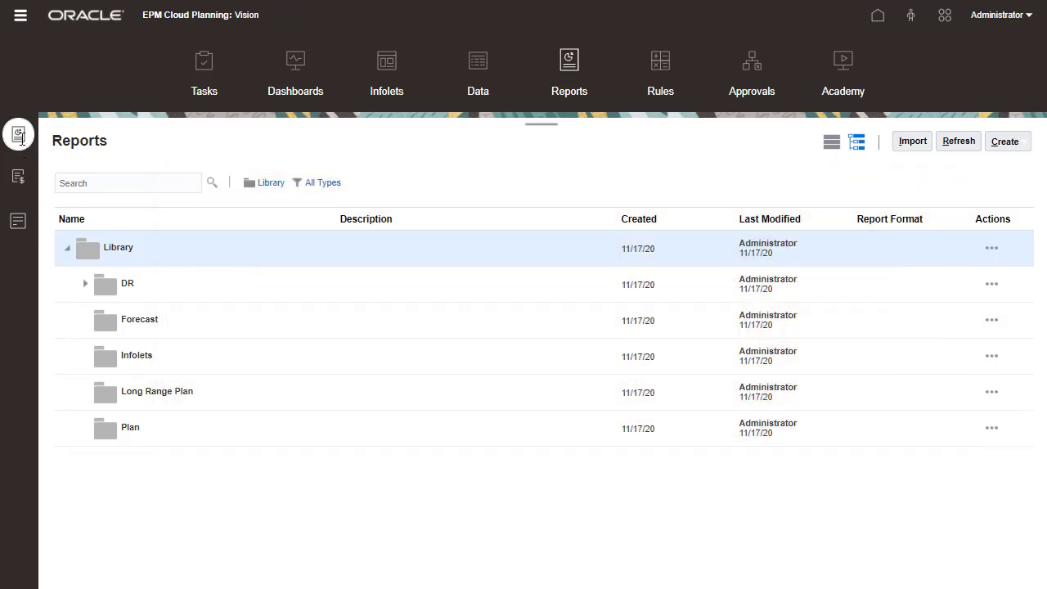
Run the Demo Book from the DR folder and view its contents, income statement and Plan-only pages.
{"action": "left_click", "coordinate": [84, 282]}
{"action": "left_click", "coordinate": [143, 319]}
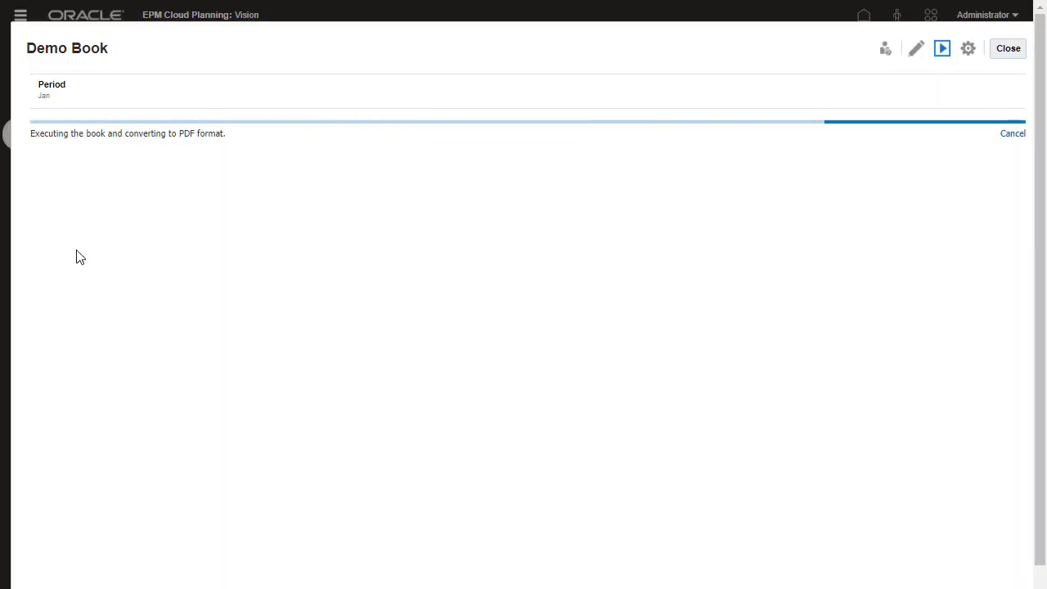
{"action": "left_click", "coordinate": [77, 253]}
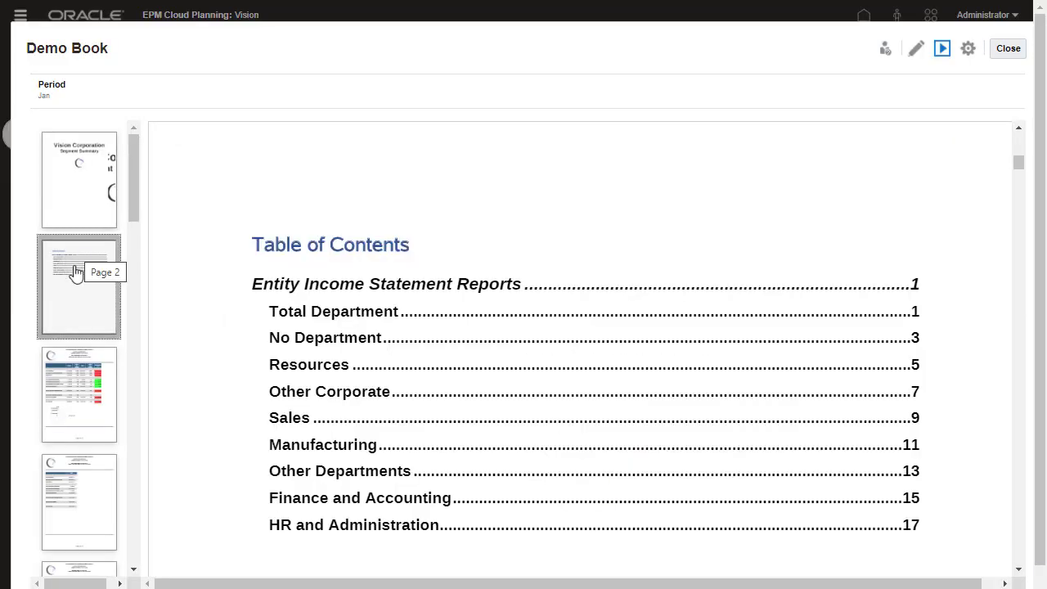
{"action": "left_click", "coordinate": [60, 372]}
{"action": "left_click", "coordinate": [68, 473]}
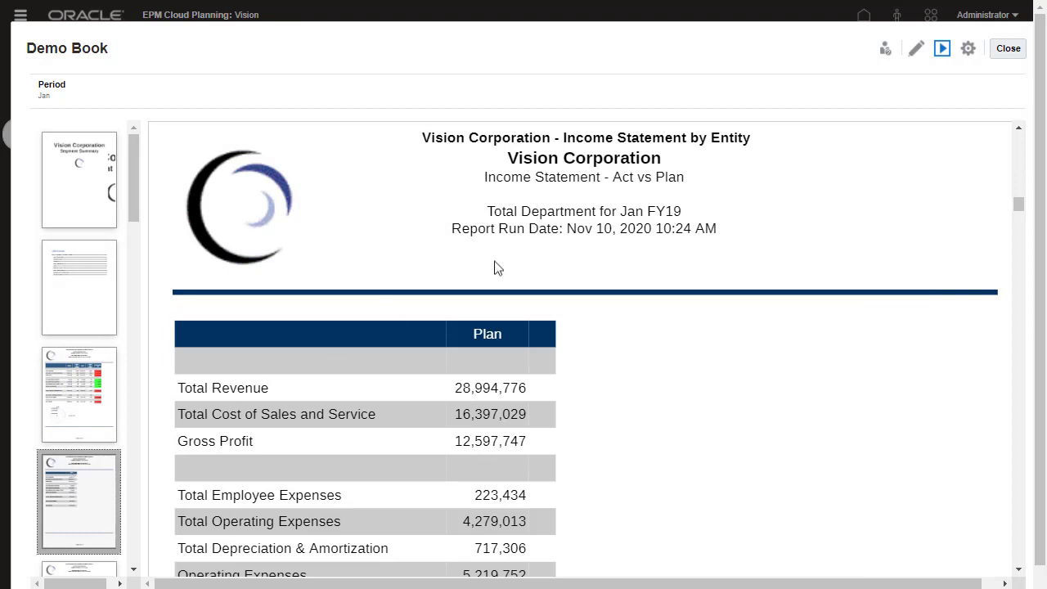
View the Demo Book's structure in the editor, then open the Demo Bursting Definition.
{"action": "left_click", "coordinate": [918, 51]}
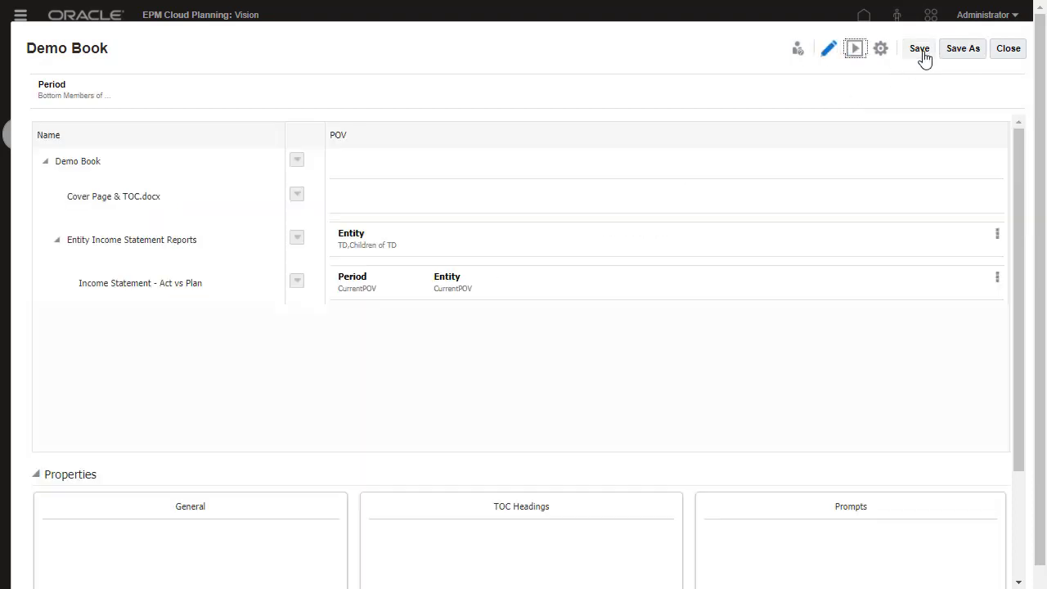
{"action": "left_click", "coordinate": [1006, 48]}
{"action": "left_click", "coordinate": [197, 367]}
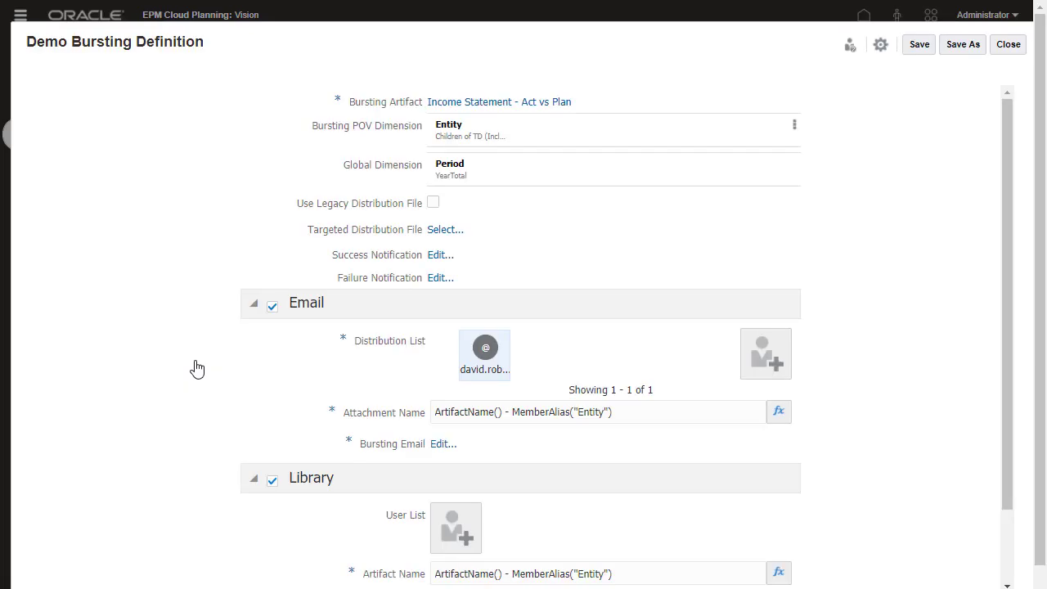